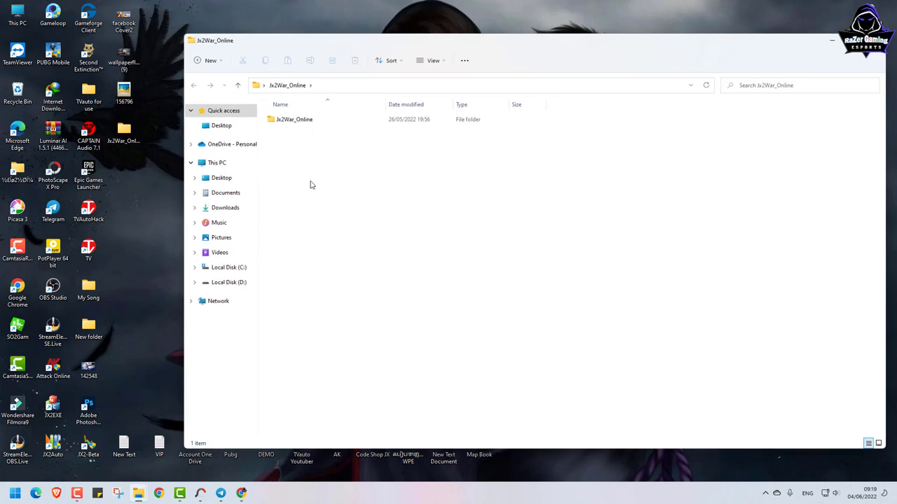
Open the inner Jx2War_Online game folder and move its window higher on the desktop.
double_click(297, 125)
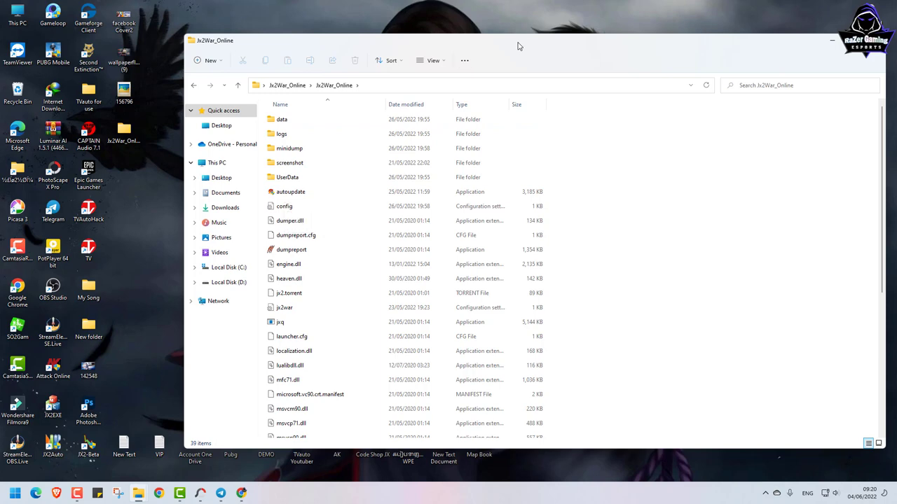
left_click_drag(517, 46, 533, 21)
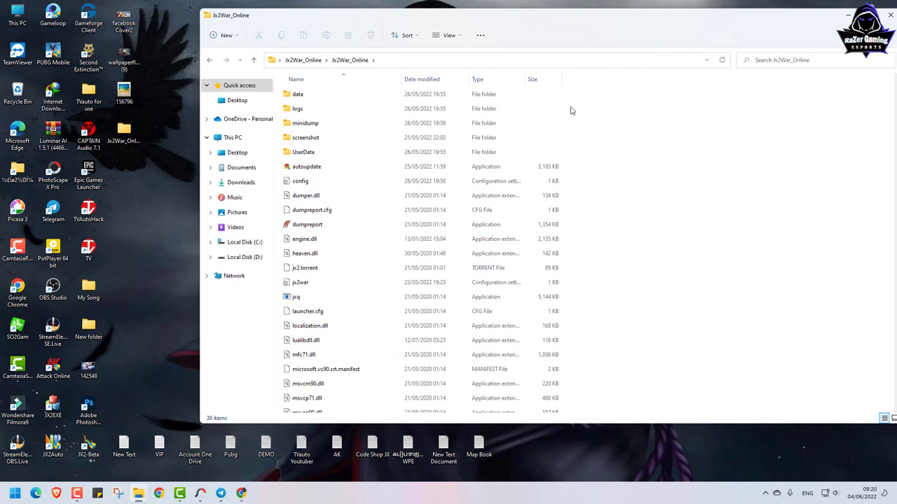
right_click(299, 172)
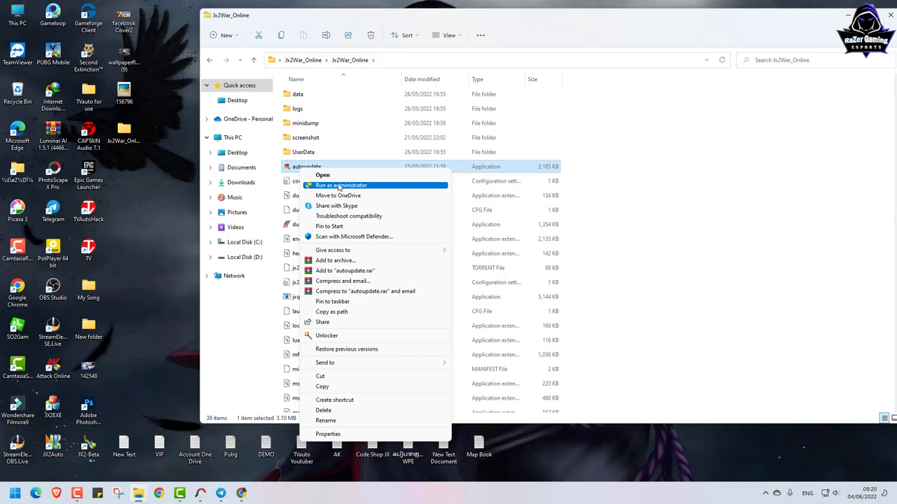
left_click(589, 157)
scroll(362, 210, "down", 4)
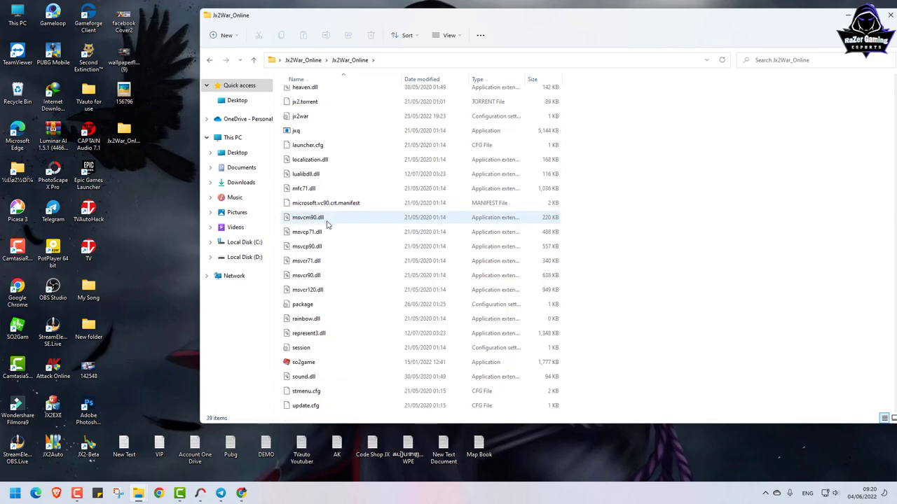
right_click(298, 364)
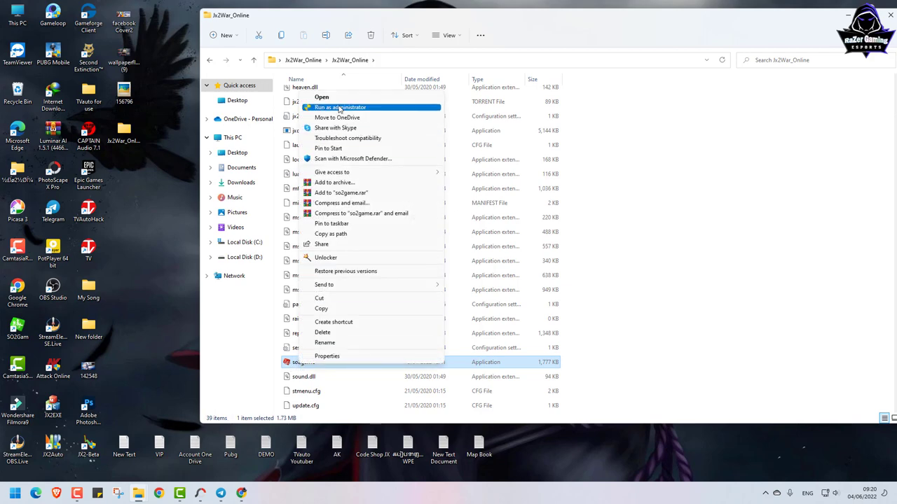
left_click(761, 174)
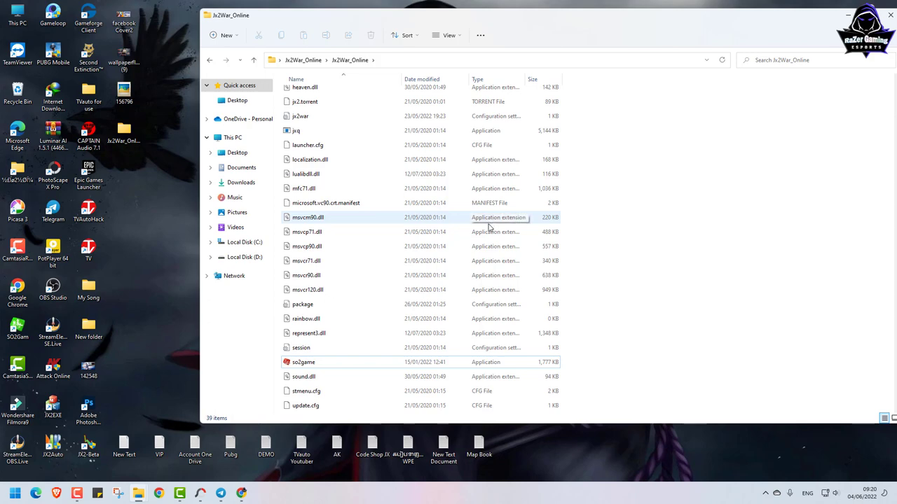
scroll(406, 204, "up", 4)
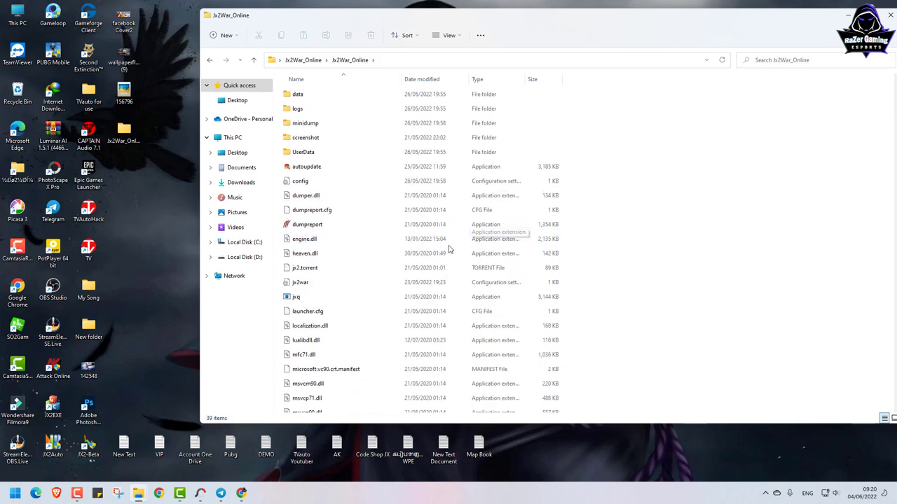
Launch the autoupdate application from the game folder.
left_click(329, 171)
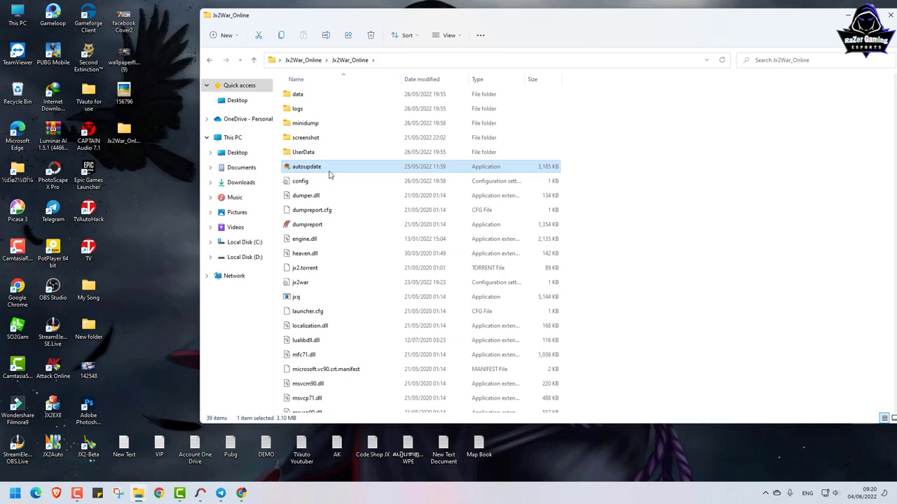
double_click(329, 172)
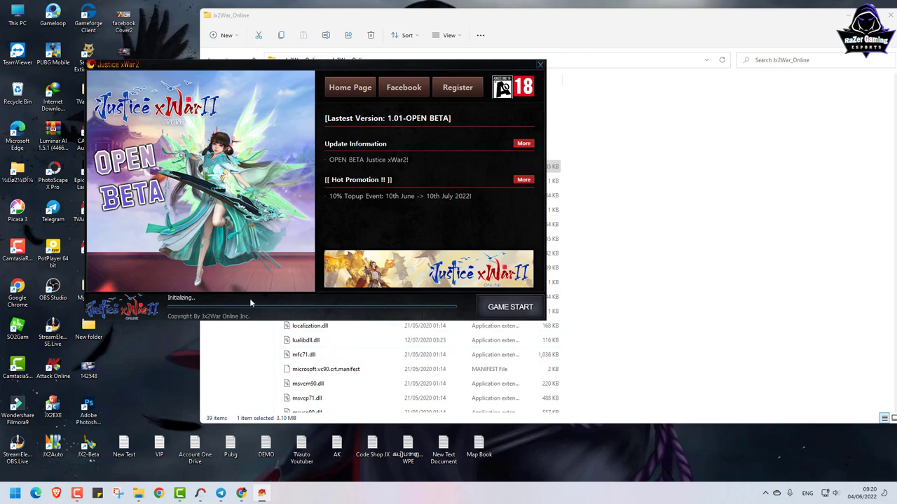
Clear the game folder window off the desktop and move the Justice xWar2 launcher toward the desktop's upper right.
left_click(715, 415)
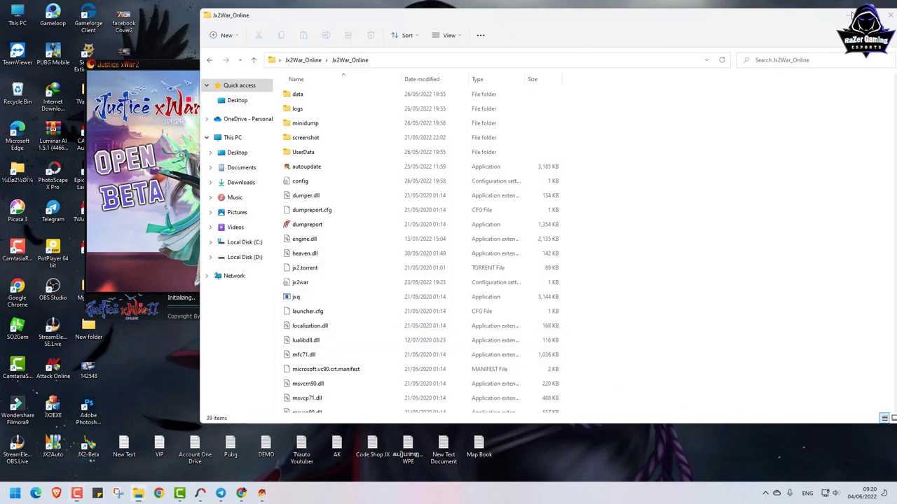
left_click(880, 17)
left_click_drag(241, 78, 359, 40)
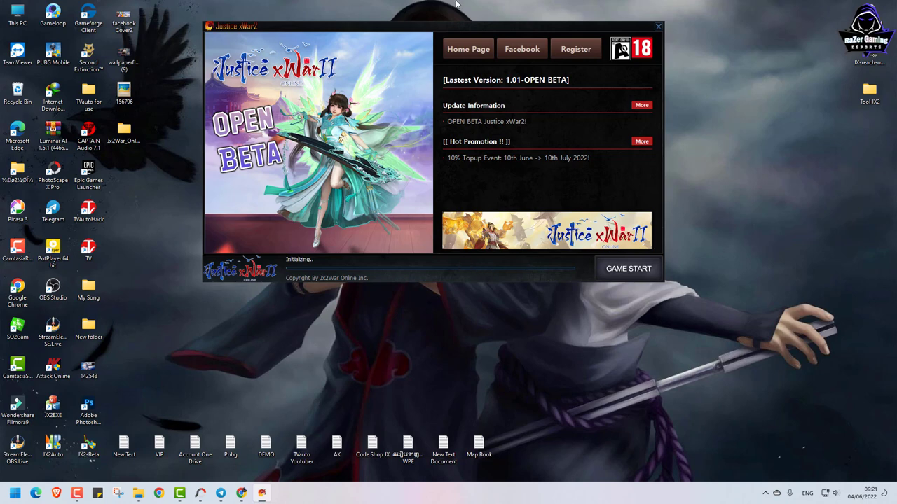
left_click_drag(401, 25, 582, 16)
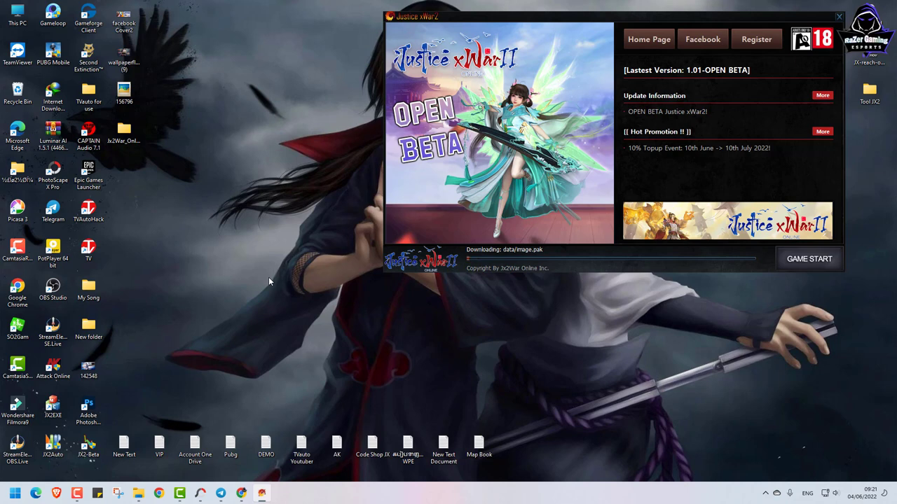
left_click(124, 137)
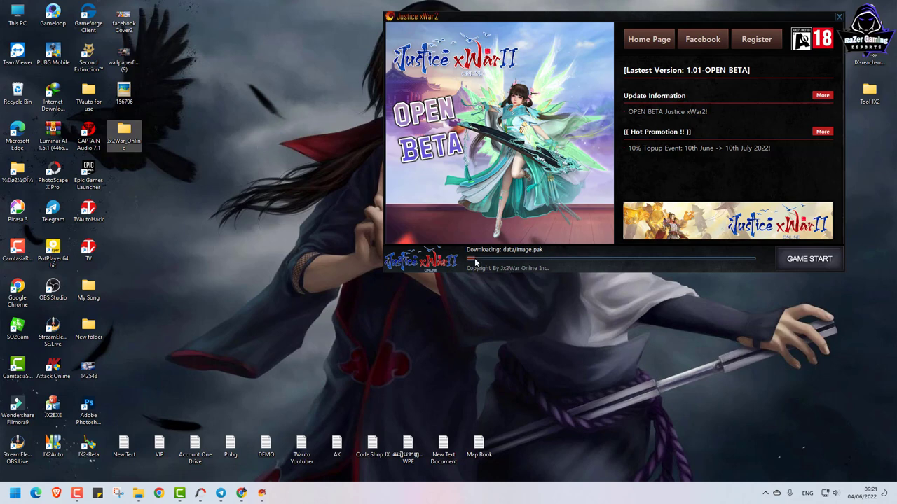
mouse_move(131, 130)
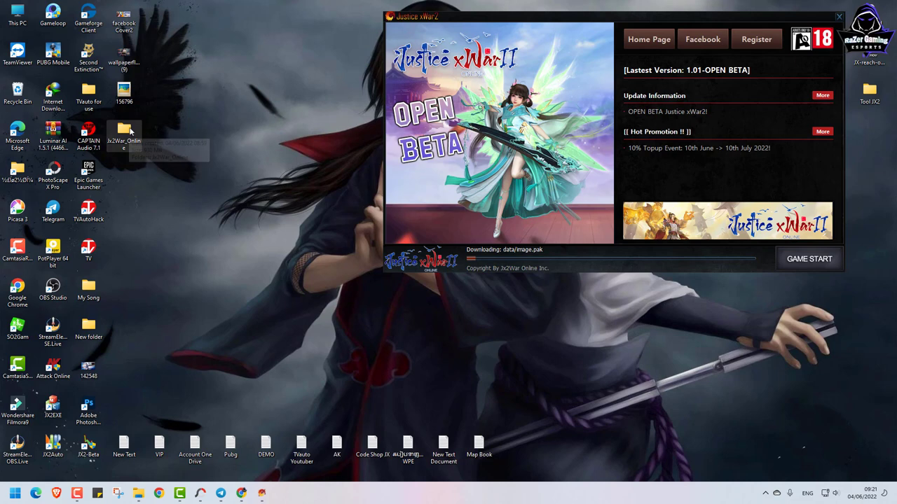
left_click(130, 136)
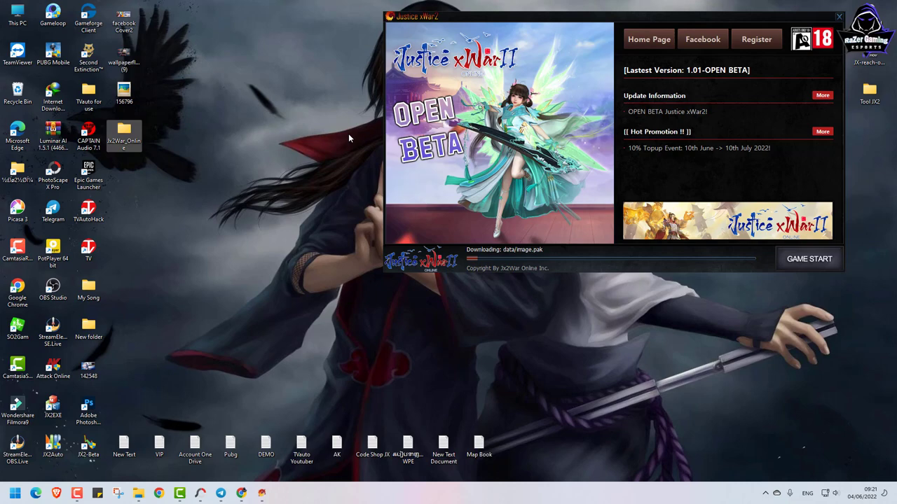
Switch to Chrome and open the game download page of the Jx2War Online website.
left_click(241, 493)
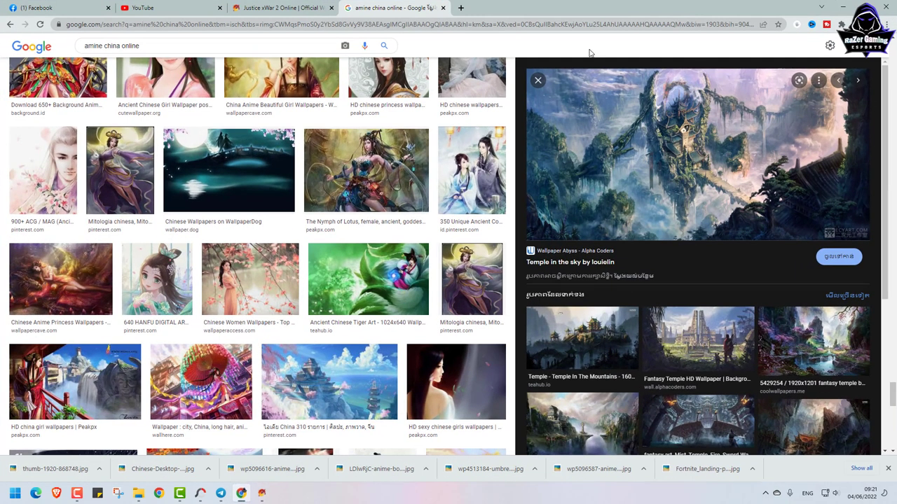
left_click(280, 8)
scroll(554, 157, "down", 5)
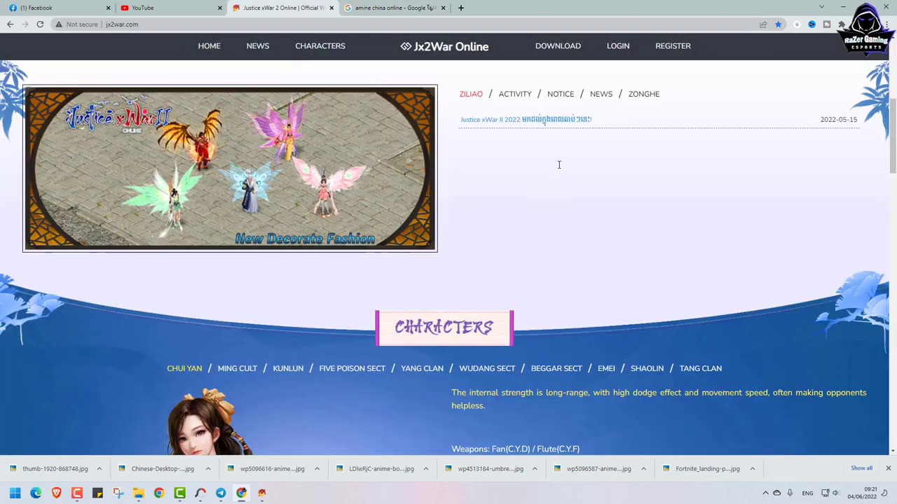
scroll(558, 164, "up", 5)
left_click(559, 48)
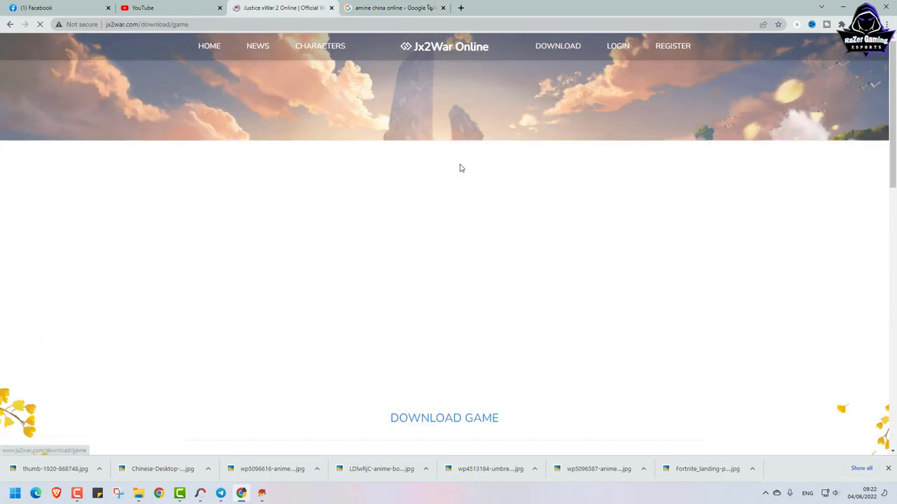
Request the latest patch, keep the option to show the existing PATCH_0.01.rar download as complete, and return to the download page.
scroll(462, 168, "down", 4)
scroll(463, 168, "down", 6)
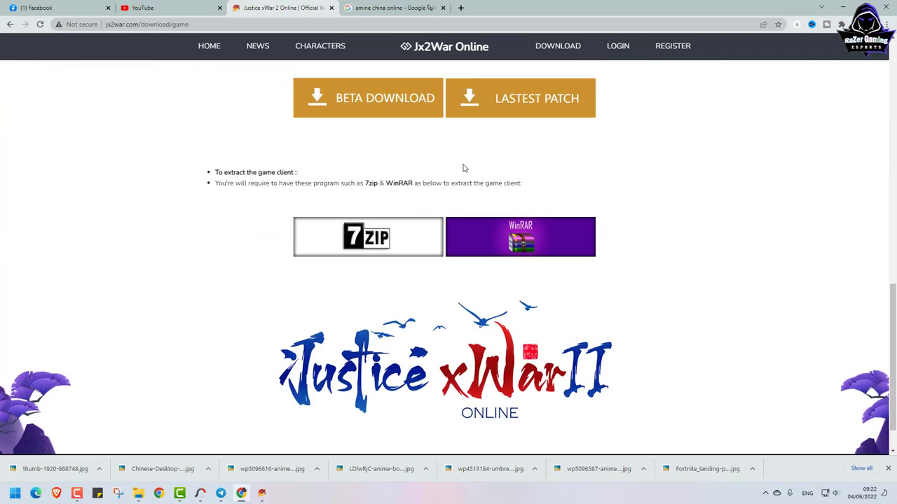
scroll(445, 185, "up", 2)
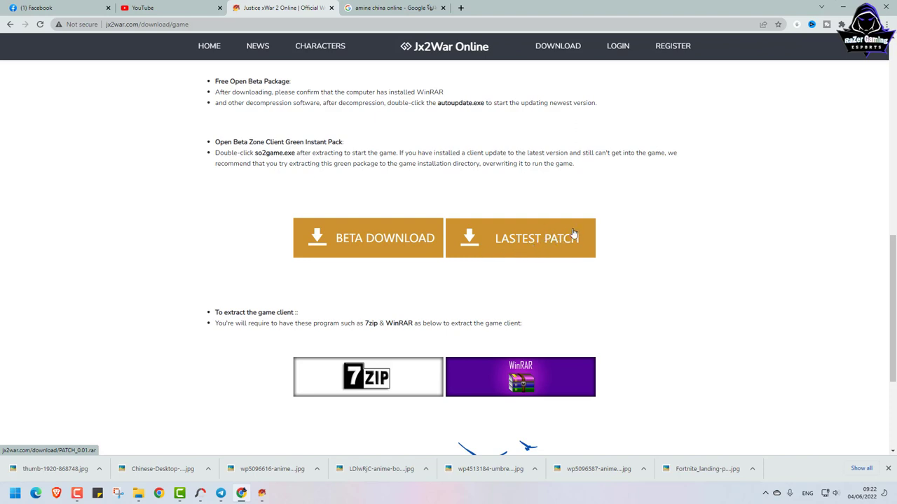
scroll(560, 233, "down", 2)
left_click(549, 144)
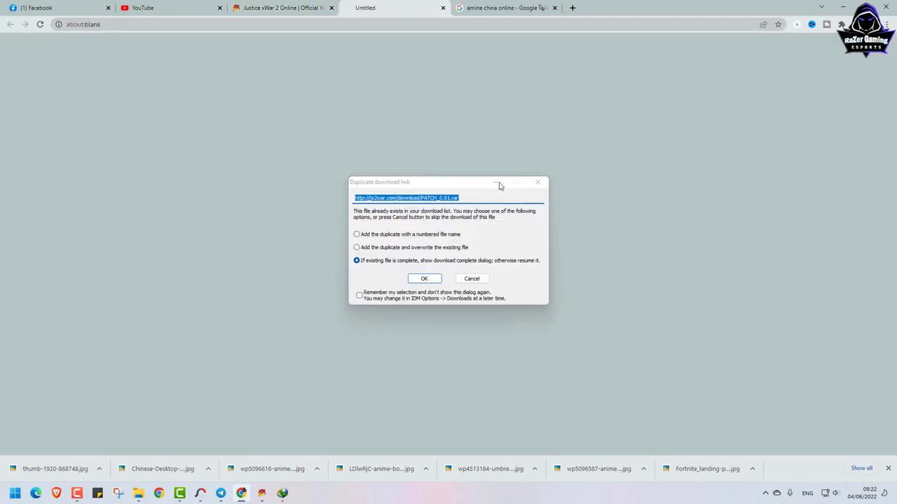
left_click(424, 280)
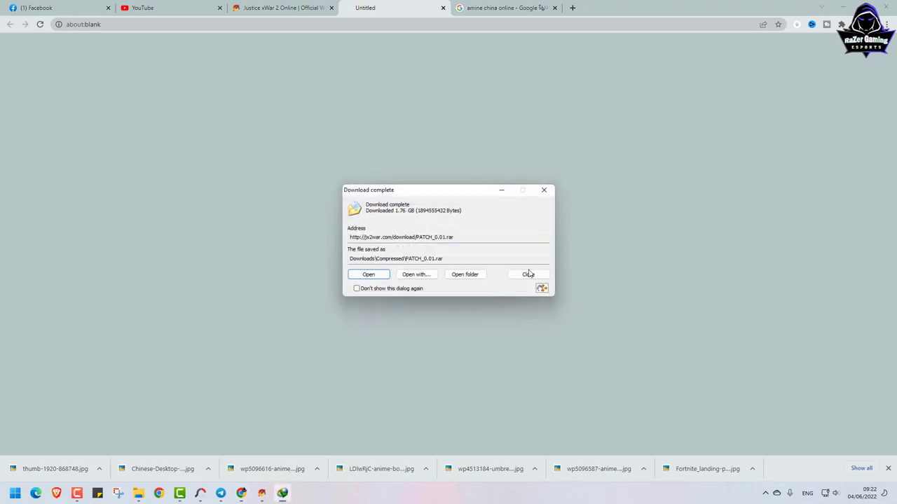
left_click(545, 191)
left_click(300, 8)
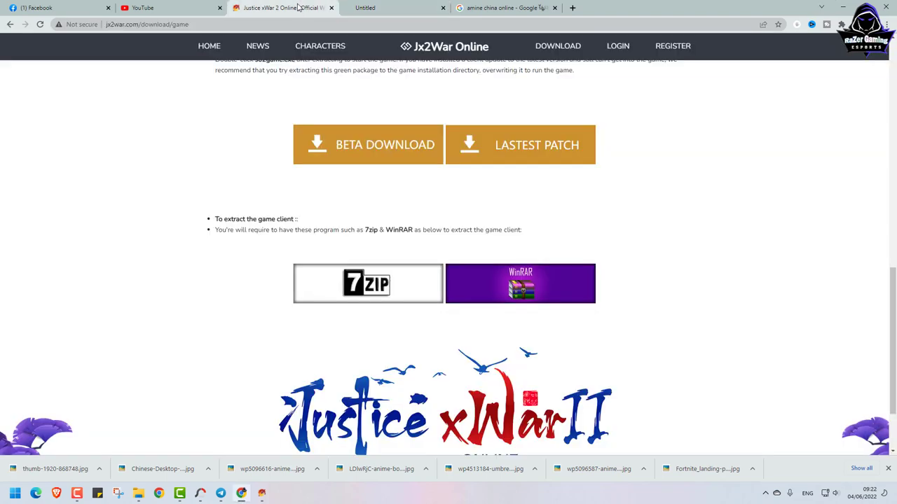
Switch to Internet Download Manager and locate PATCH_0.01.rar in the download list.
left_click(765, 493)
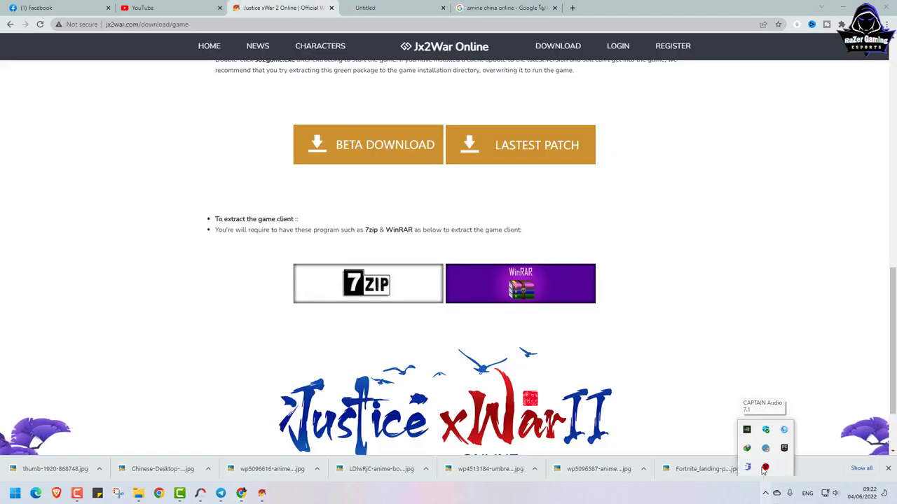
left_click(748, 449)
scroll(610, 231, "up", 5)
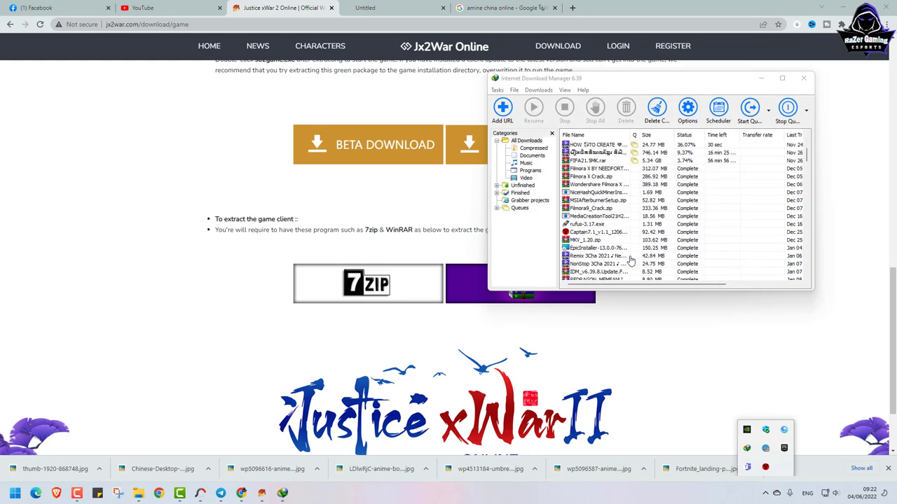
scroll(610, 273, "down", 15)
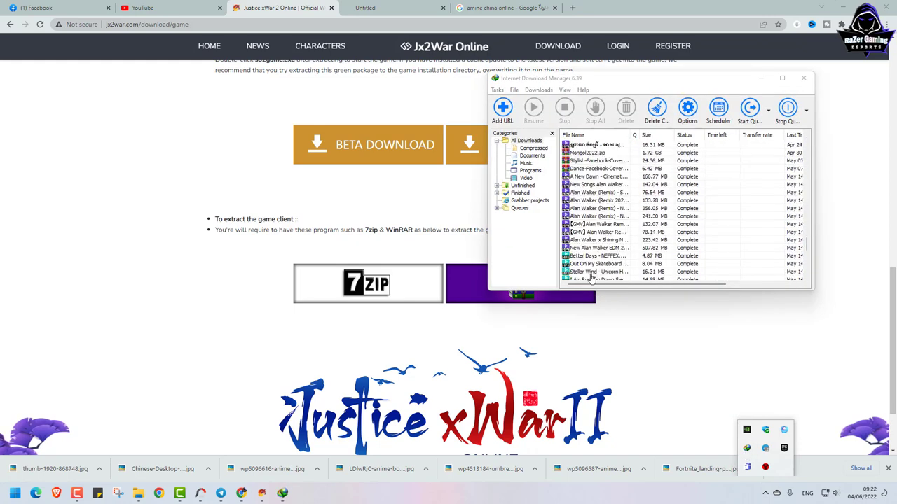
scroll(595, 278, "down", 1)
left_click(583, 273)
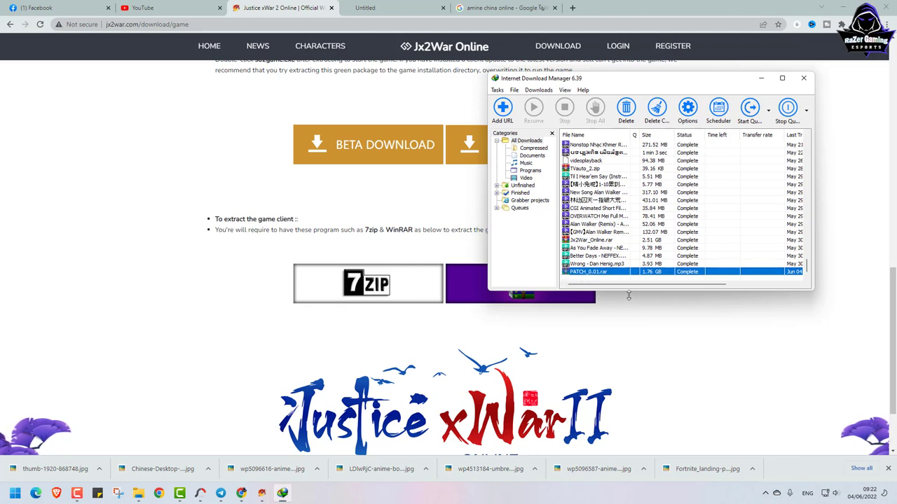
Review the patch and extraction software links on the game download page, and minimize the browser.
left_click(635, 350)
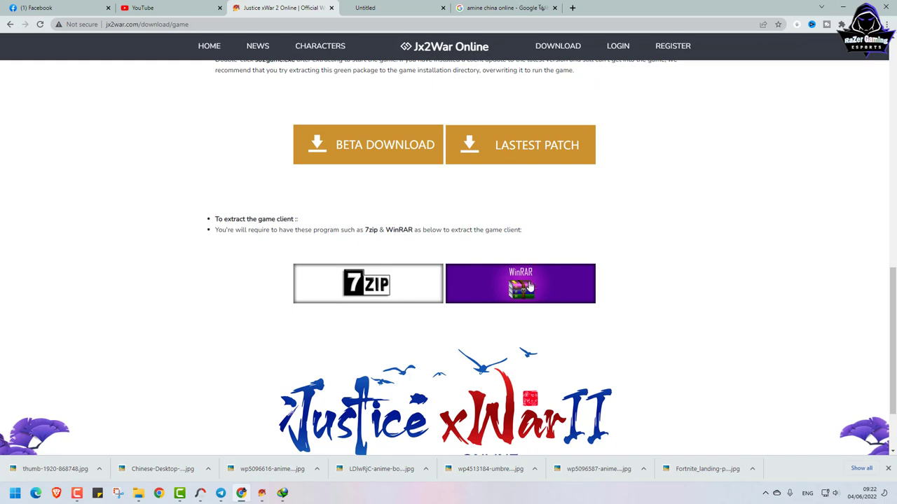
scroll(374, 208, "up", 3)
scroll(394, 260, "down", 4)
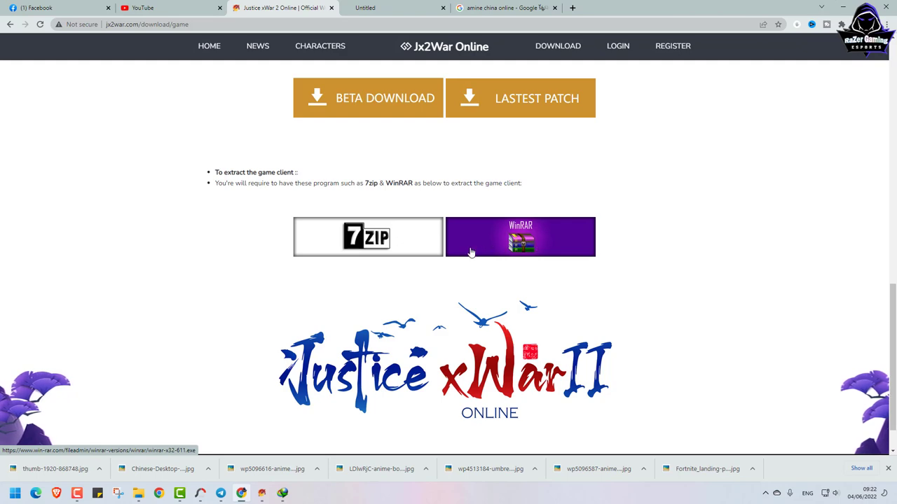
left_click(842, 7)
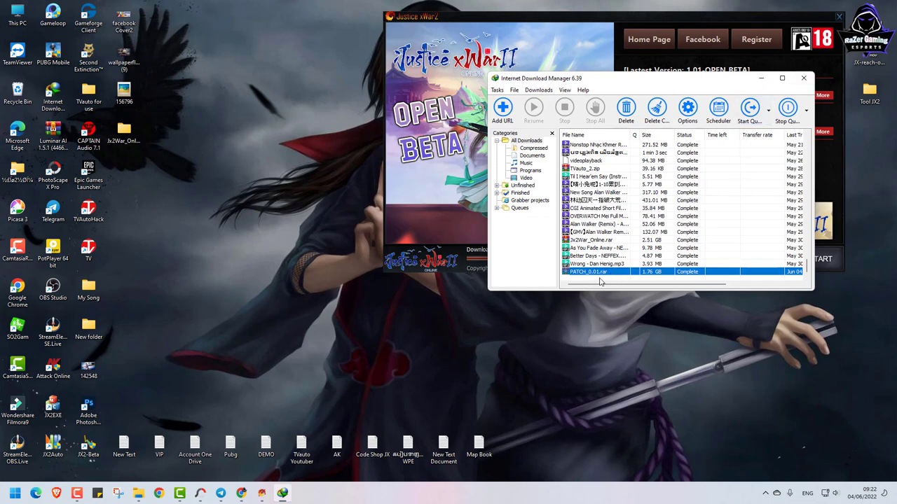
Switch to File Explorer and open the Compressed folder inside Downloads.
double_click(18, 15)
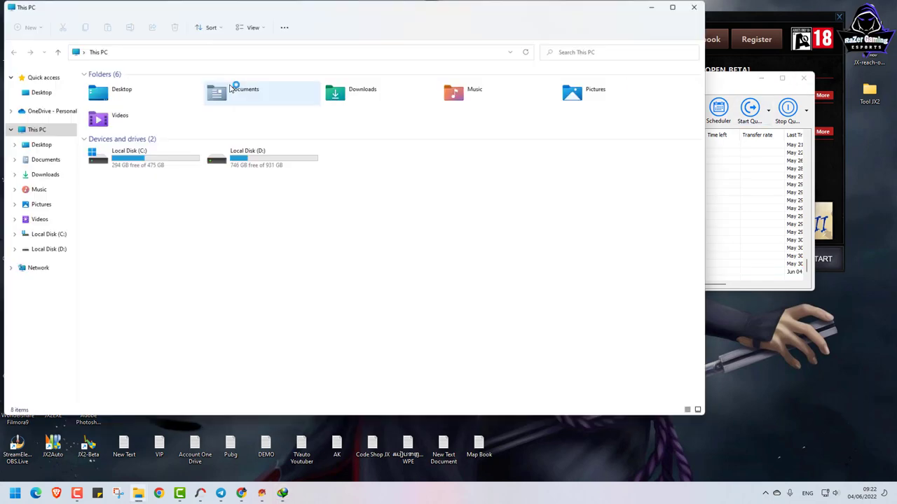
left_click(45, 174)
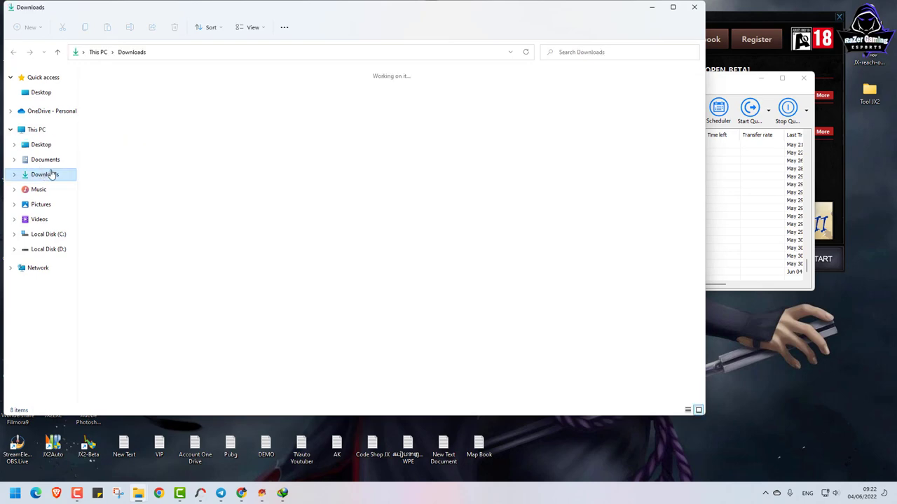
scroll(213, 215, "down", 3)
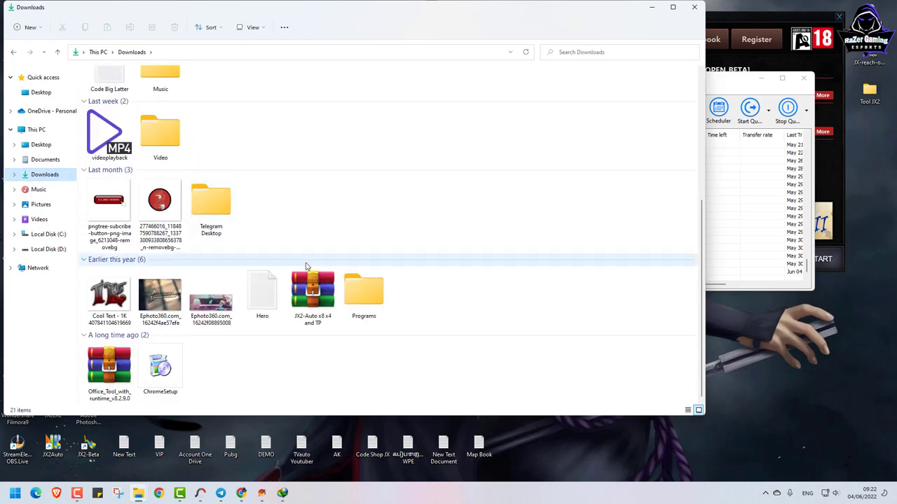
scroll(184, 190, "up", 3)
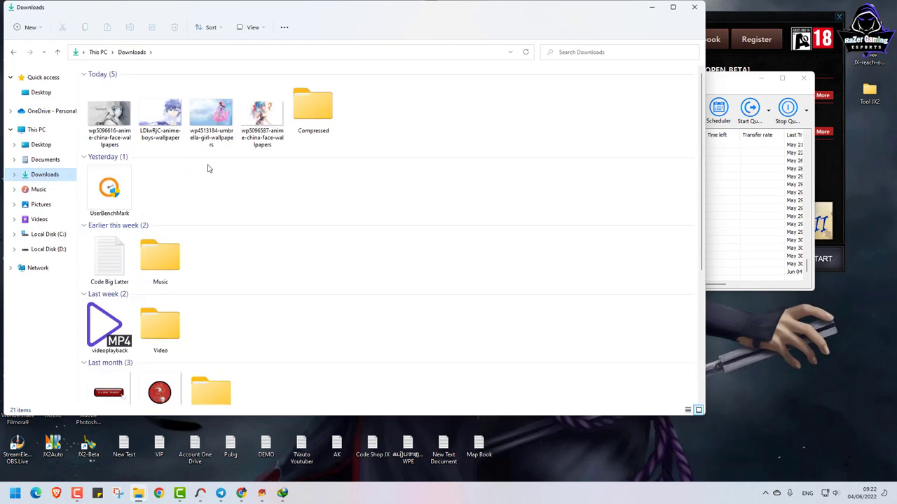
left_click(308, 118)
double_click(308, 117)
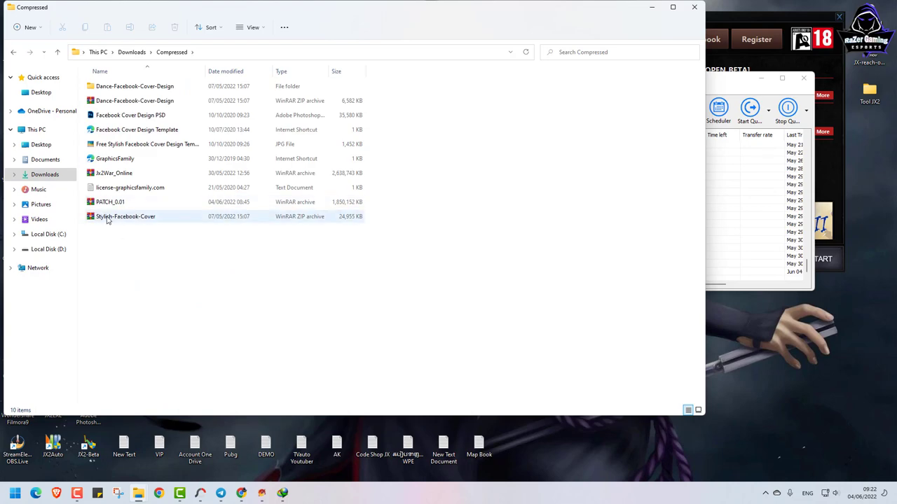
Select the PATCH_0.01 archive in the Compressed folder, close Internet Download Manager, and minimize the folder window.
left_click(110, 203)
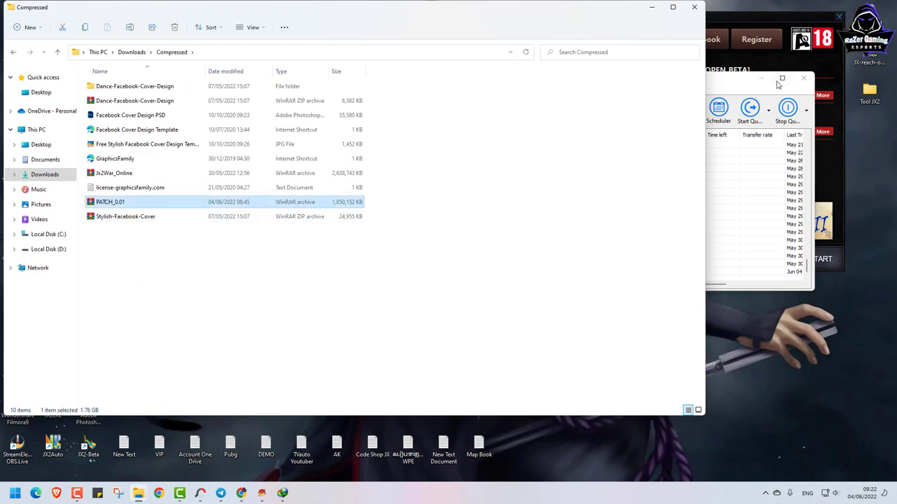
left_click(803, 80)
left_click(804, 80)
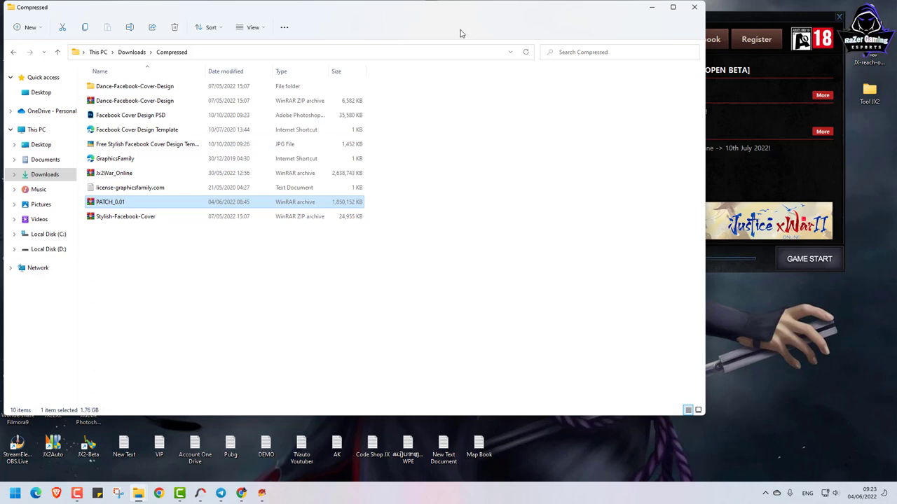
left_click(758, 23)
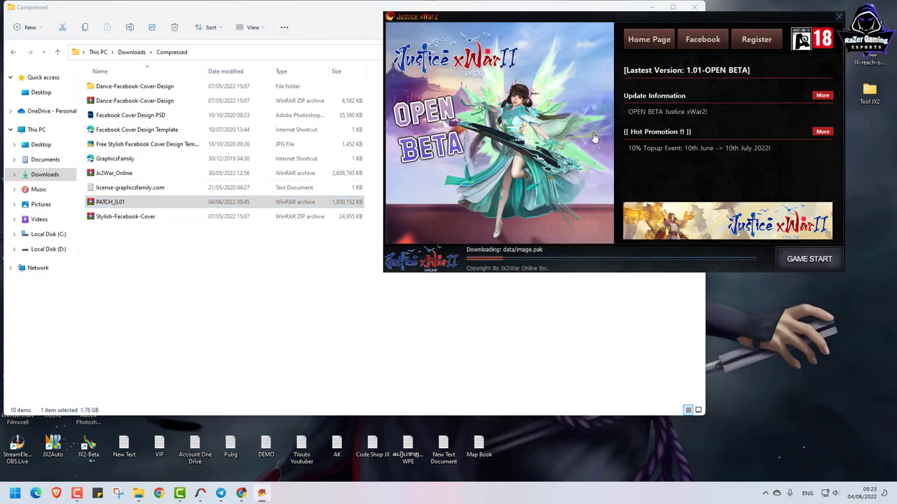
left_click(100, 206)
left_click(706, 113)
left_click(652, 7)
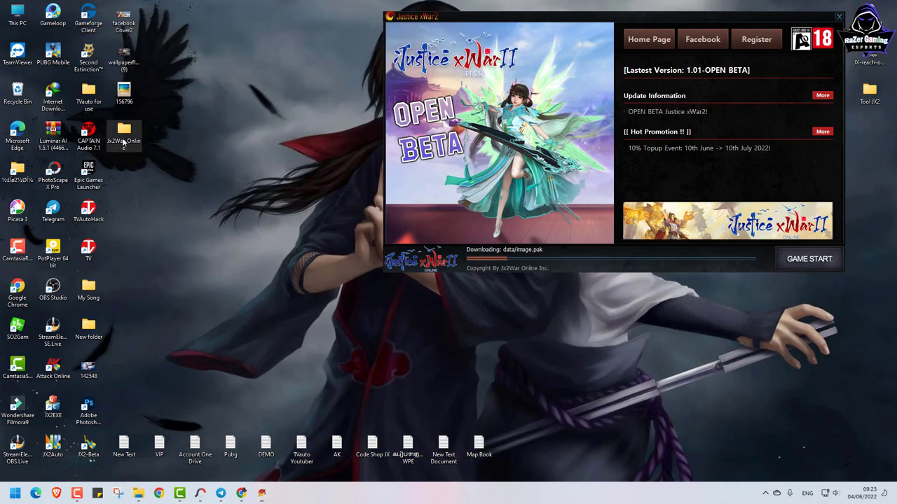
Open the inner Jx2War_Online game folder from the desktop, bring up the autoupdate launcher, and close it.
double_click(124, 133)
left_click(142, 102)
double_click(142, 102)
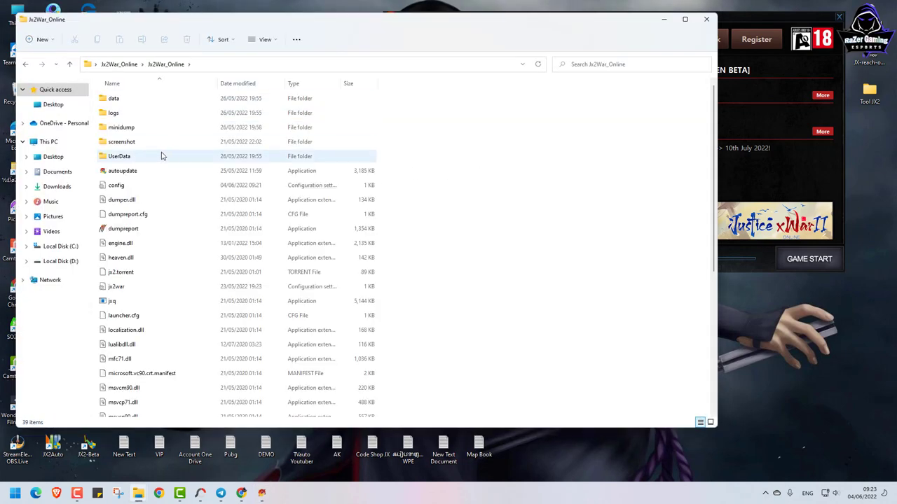
double_click(126, 172)
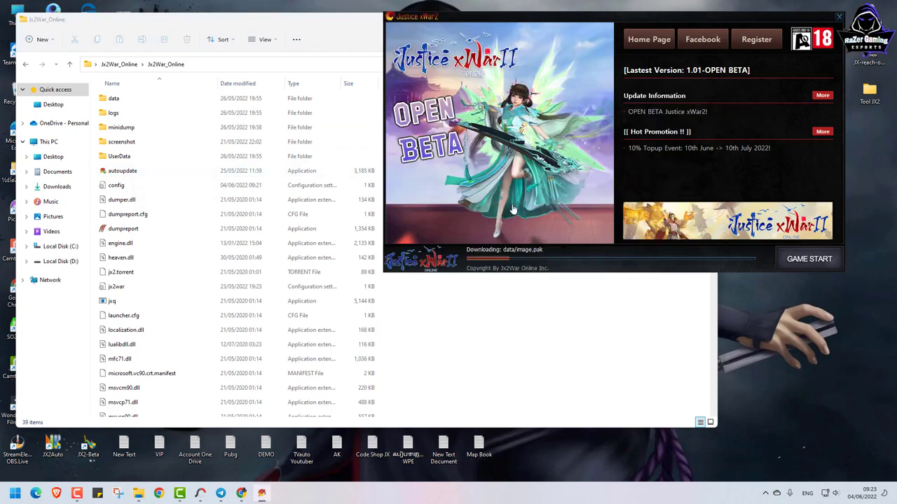
left_click_drag(630, 23, 653, 30)
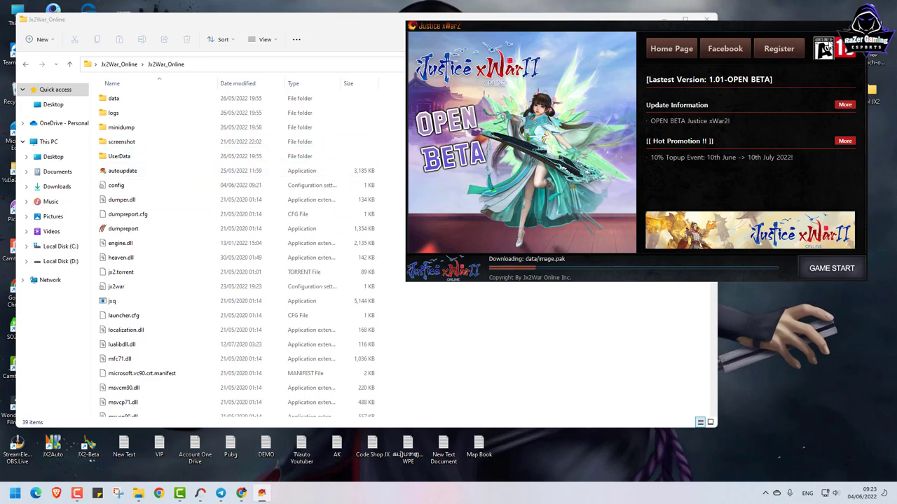
left_click(860, 26)
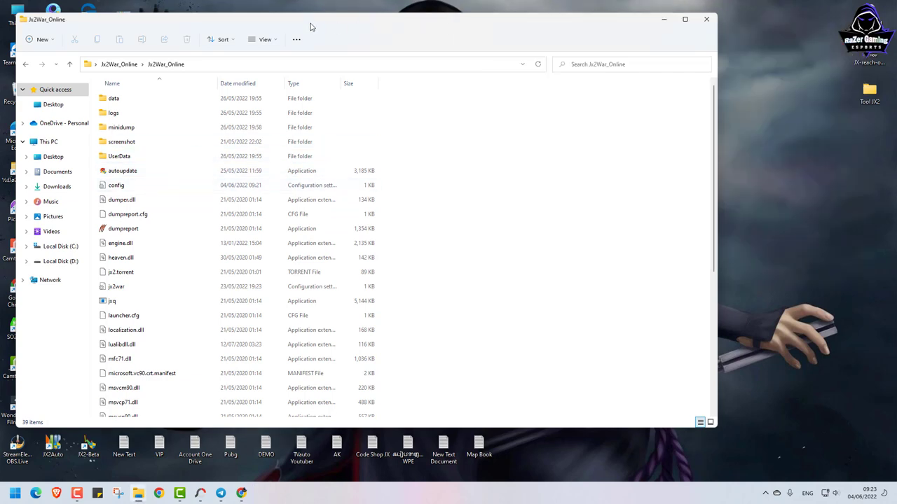
Open the PATCH_0.01 archive from the Compressed folder in WinRAR and enter its PATCH_0.01 folder.
left_click_drag(315, 27, 528, 18)
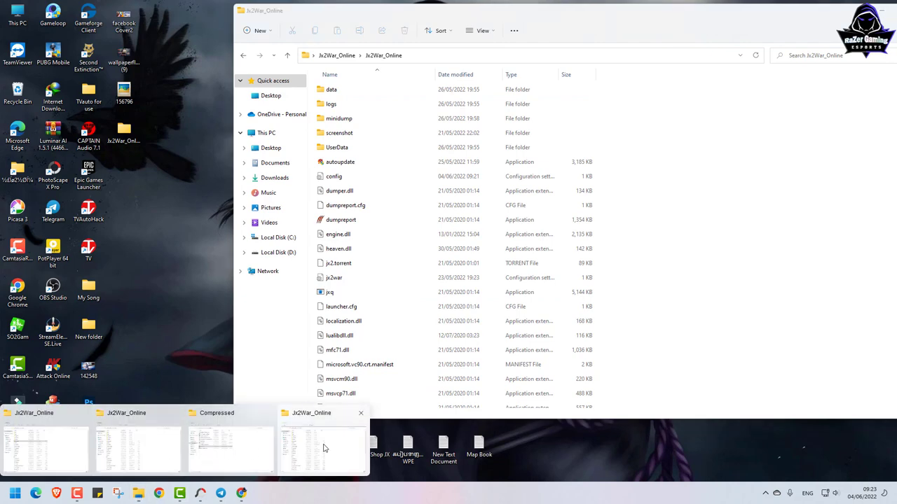
mouse_move(137, 495)
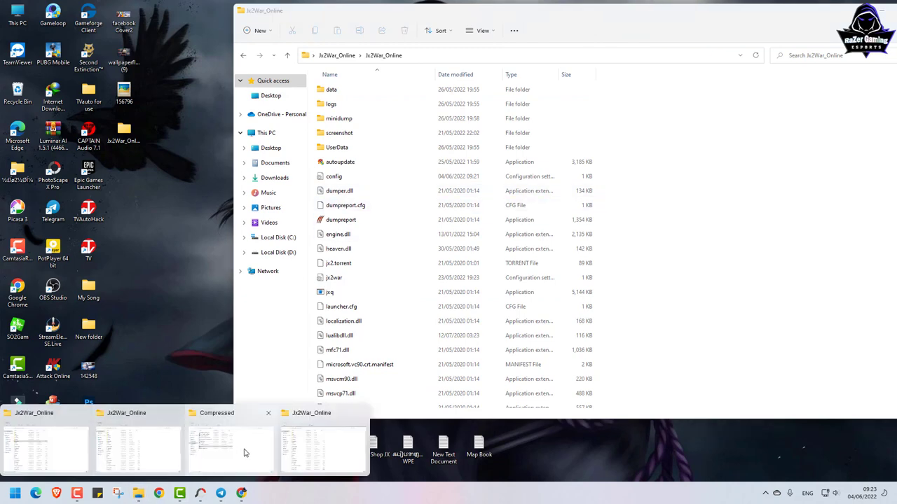
left_click(242, 454)
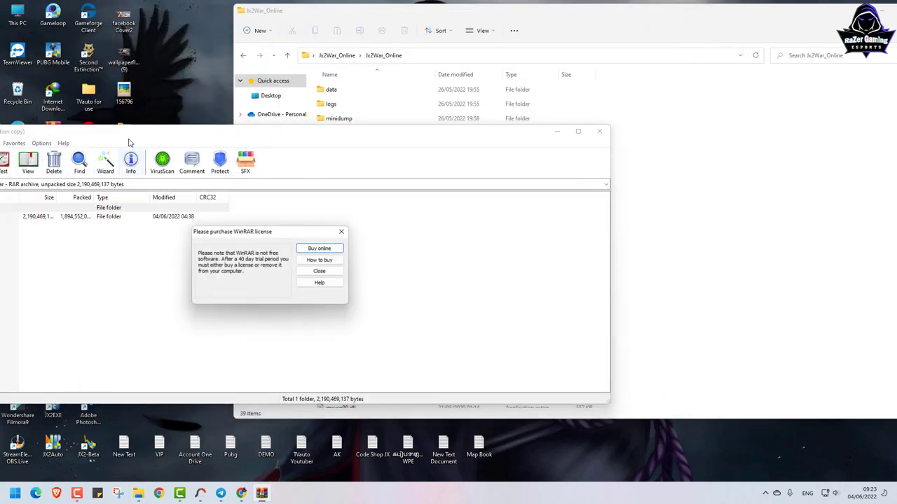
left_click(341, 231)
left_click_drag(152, 128, 274, 133)
double_click(204, 147)
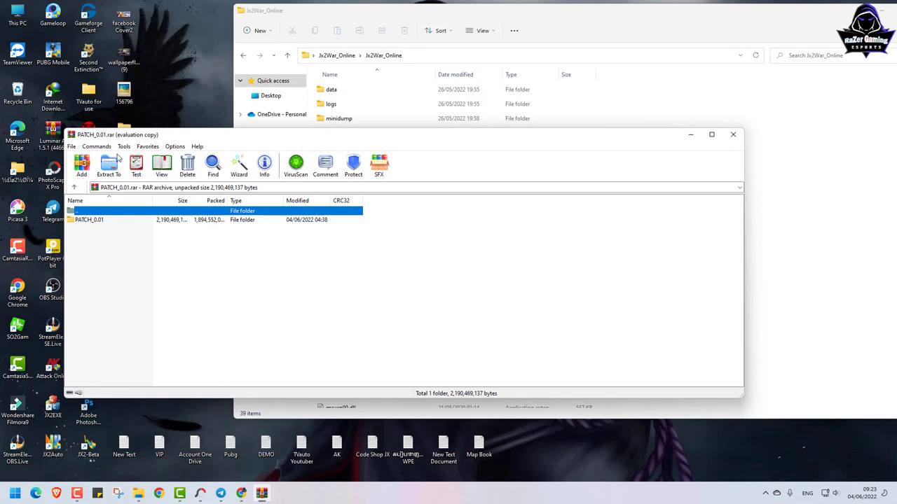
double_click(90, 220)
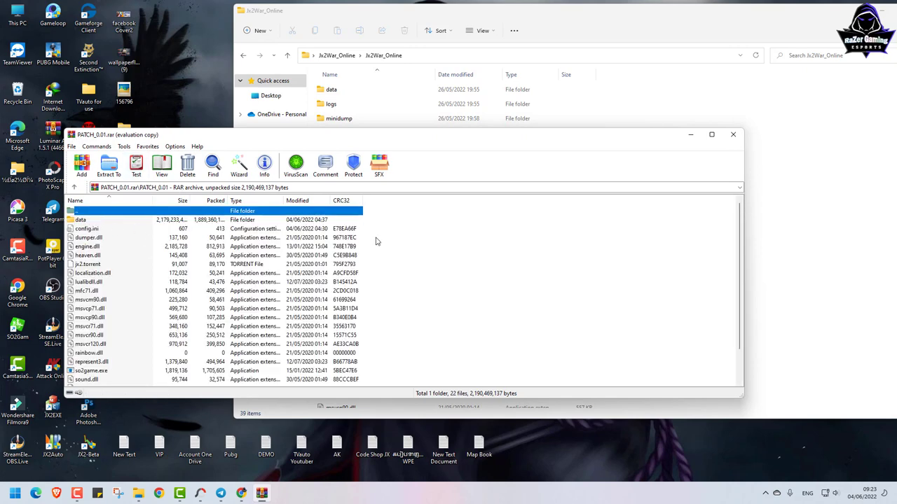
Select all contents of the PATCH_0.01 folder in the archive and arrange its window beside the Jx2War_Online folder.
left_click_drag(397, 224, 115, 486)
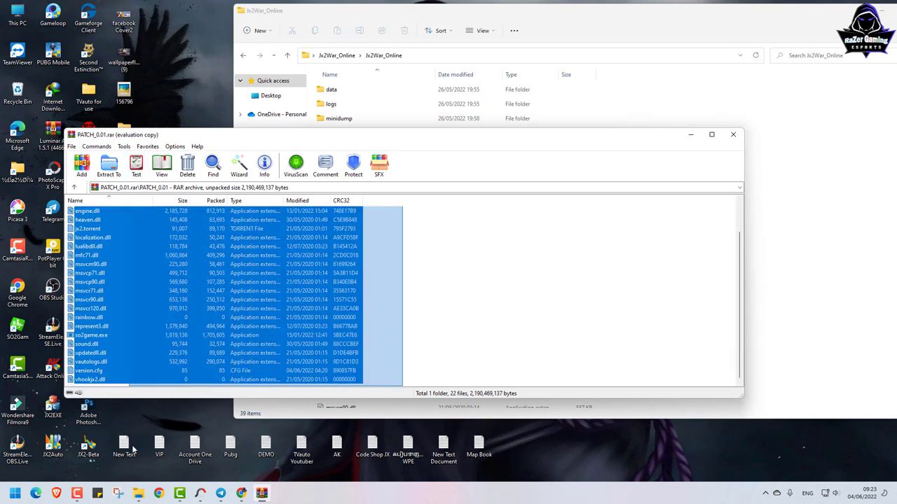
left_click_drag(133, 448, 92, 408)
scroll(161, 336, "up", 2)
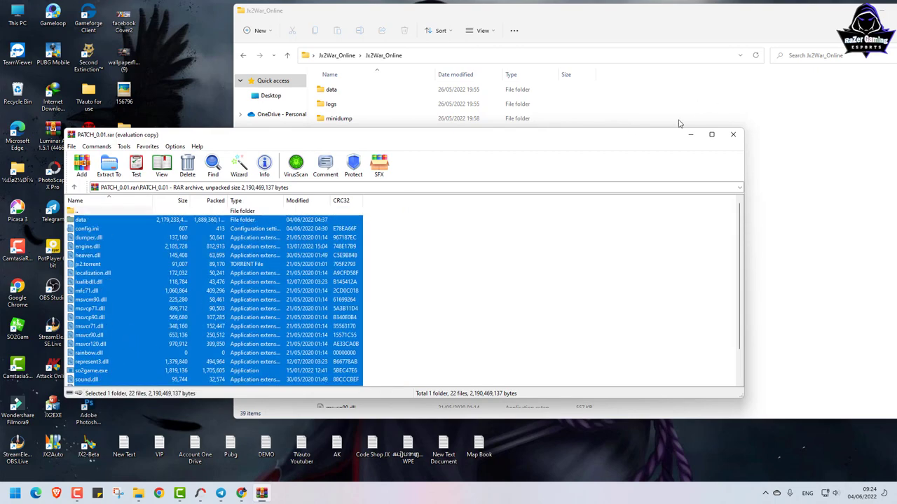
left_click_drag(594, 136, 563, 227)
left_click(771, 170)
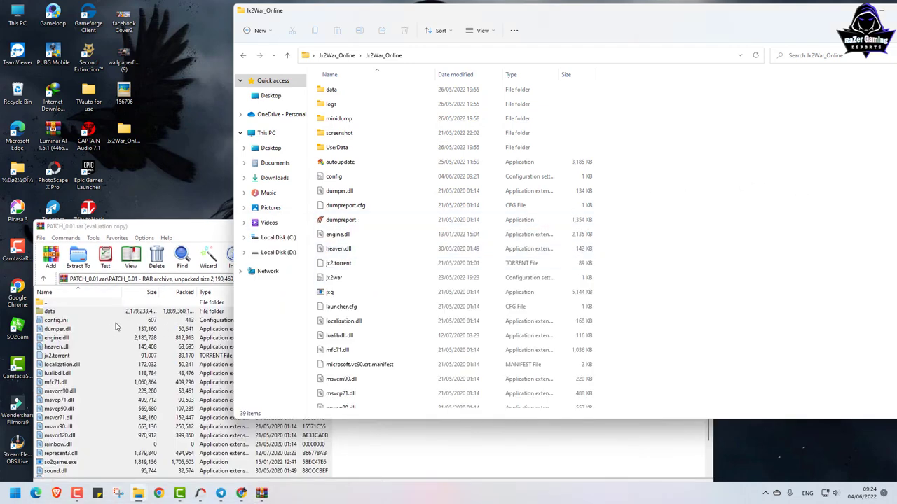
Launch so2game from the Jx2War_Online folder, try to log in to the Open Beta server, and exit the game.
scroll(460, 257, "down", 5)
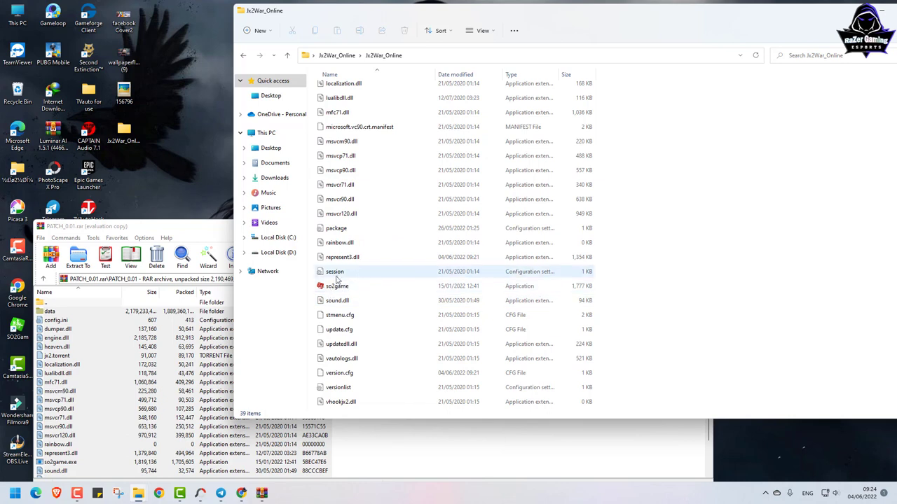
right_click(352, 285)
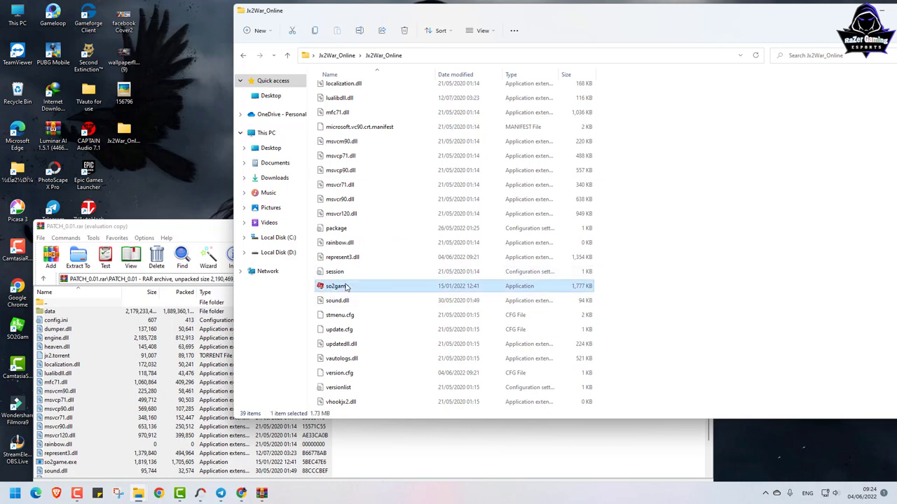
left_click(386, 26)
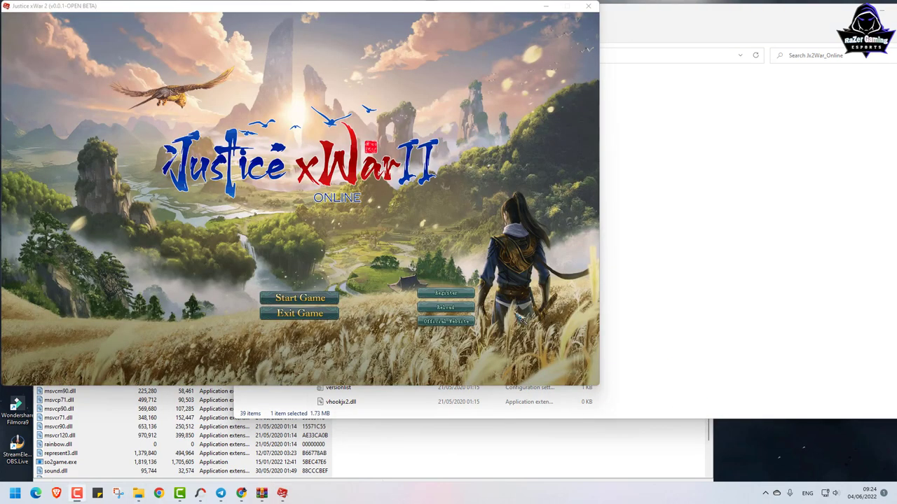
left_click(299, 299)
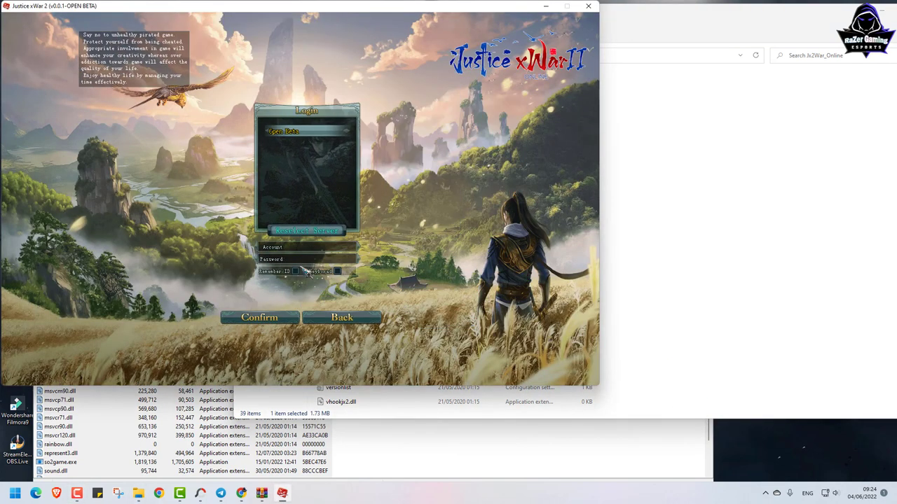
left_click(295, 271)
key("Return")
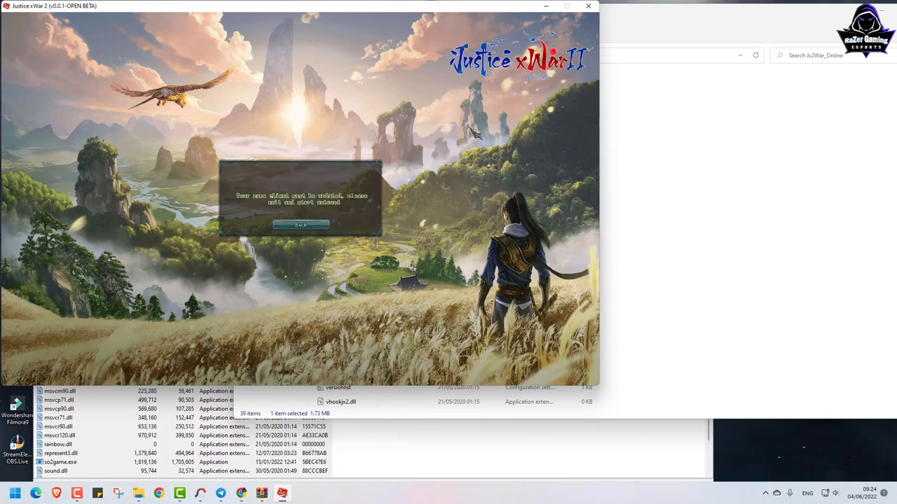
left_click(588, 5)
left_click(456, 278)
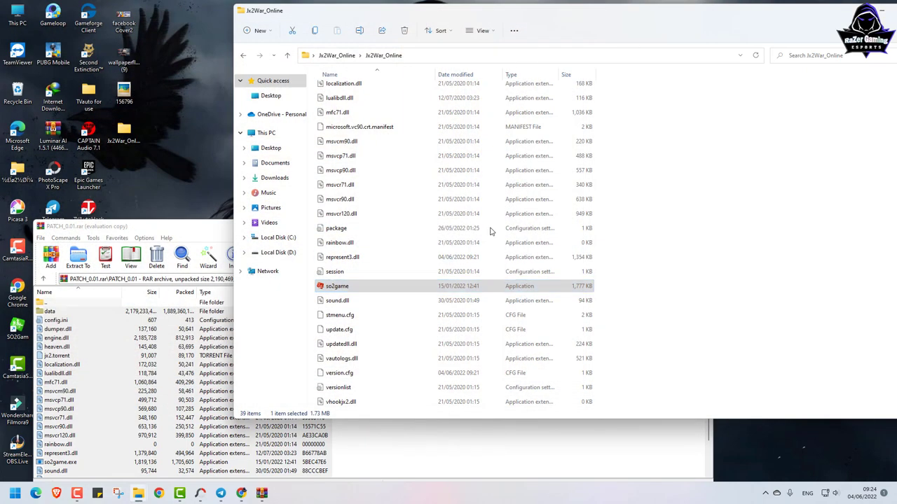
Return to the PATCH_0.01.rar archive window with all its files and the data folder selected for extraction.
left_click(342, 163)
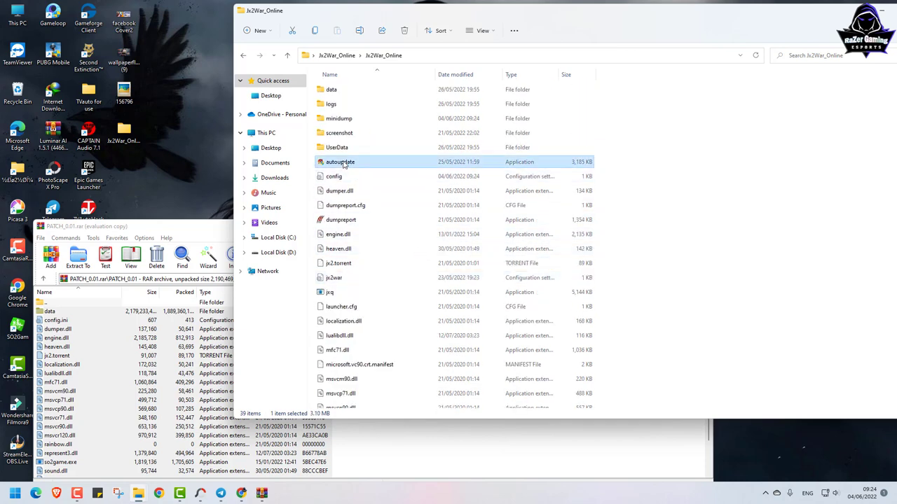
key("ctrl+a")
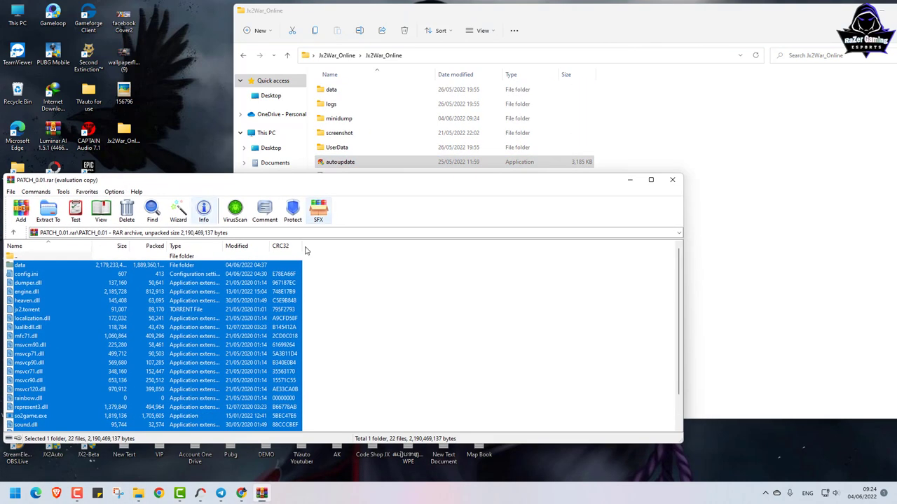
scroll(199, 320, "down", 2)
Review the latest patch link and client instructions on the Jx2War game download page, and minimize the browser.
left_click(241, 493)
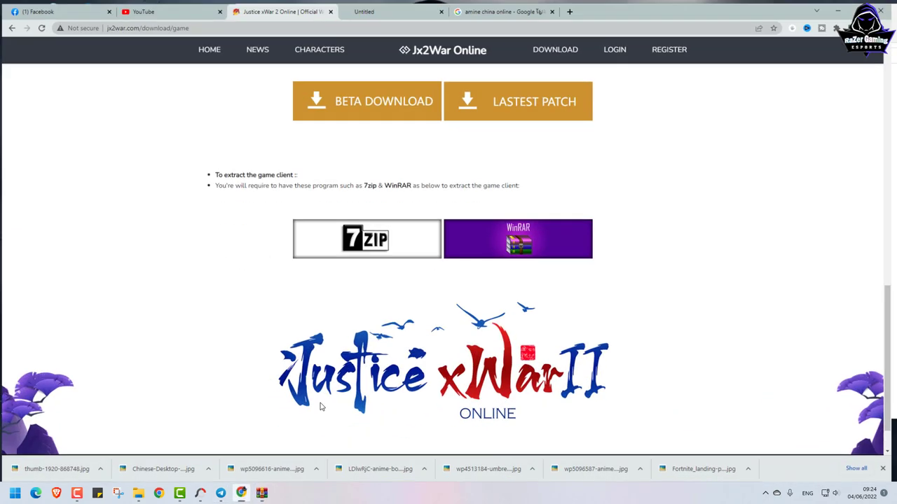
scroll(526, 198, "up", 3)
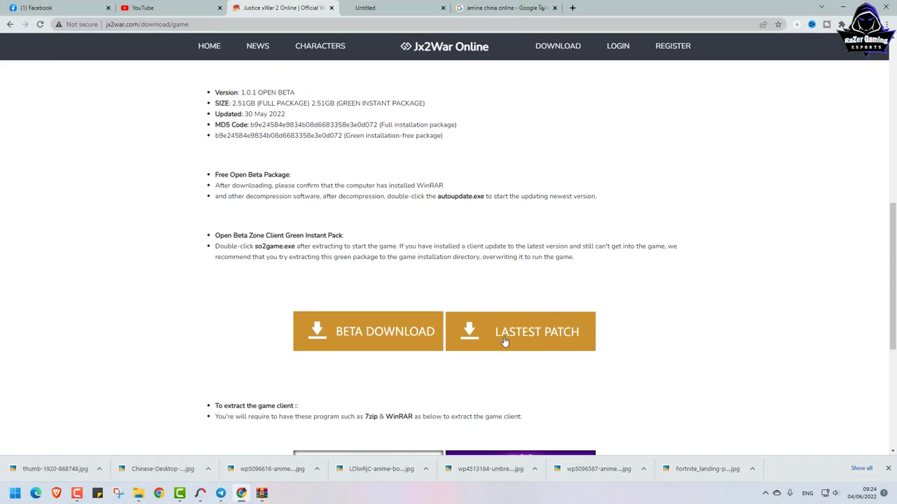
scroll(504, 342, "up", 3)
scroll(556, 180, "down", 4)
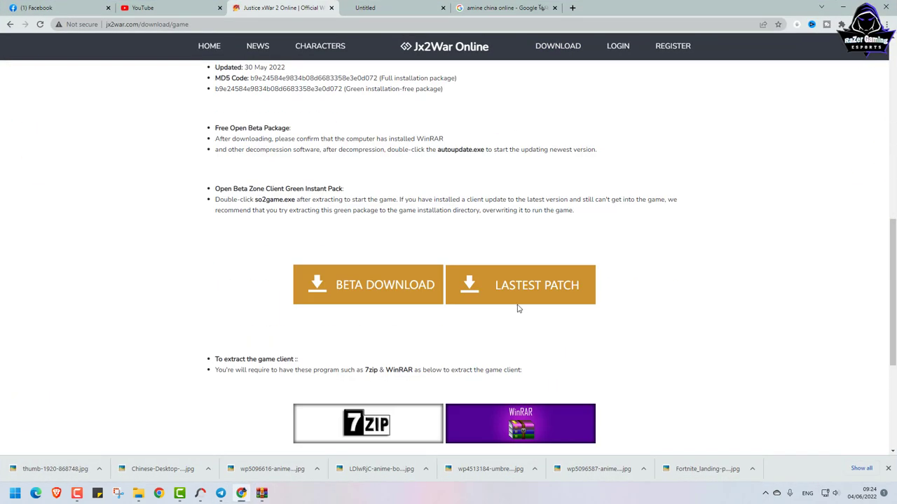
left_click(843, 7)
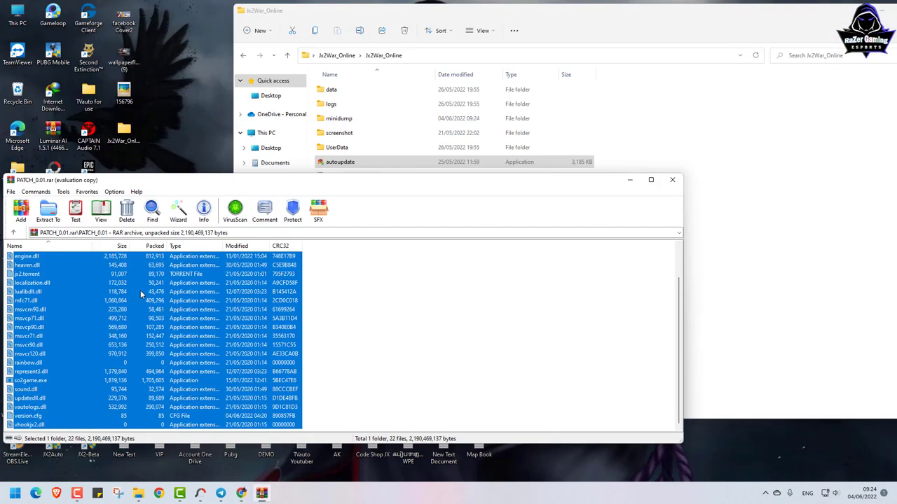
Extract the selected patch files into the Jx2War_Online game folder, replacing the files in the destination, and close WinRAR.
left_click_drag(437, 285, 764, 283)
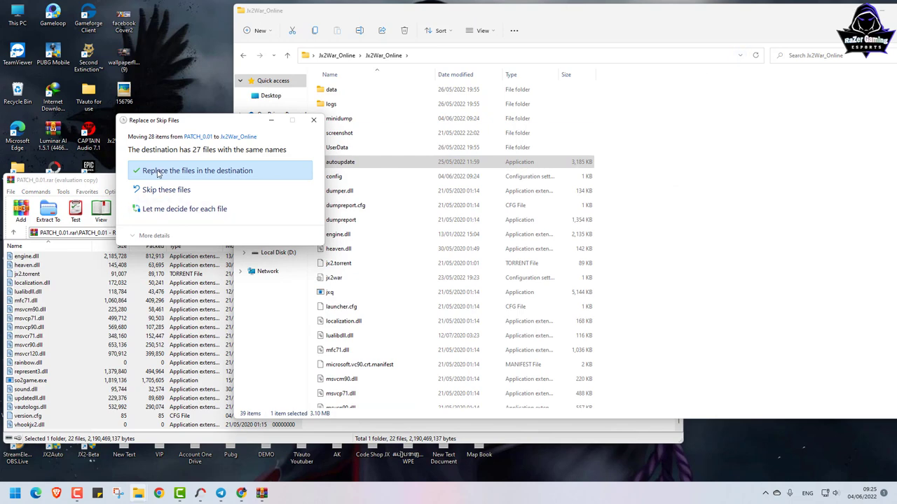
left_click(158, 174)
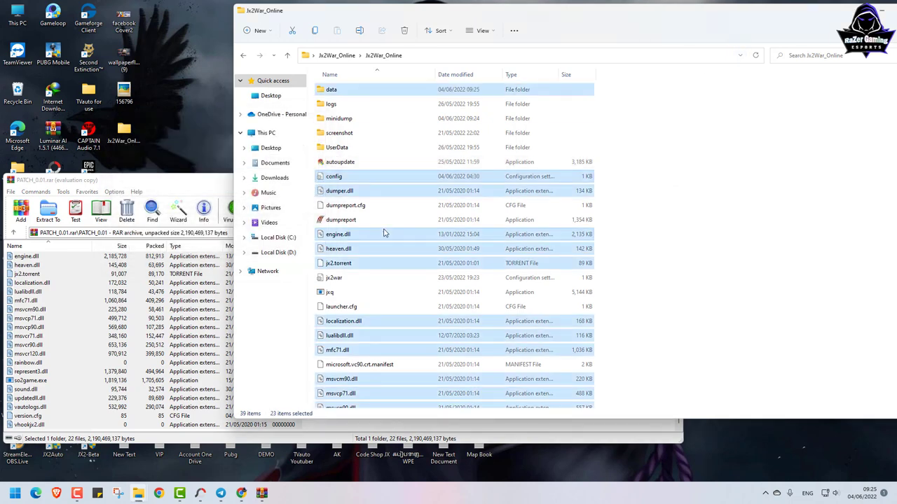
left_click_drag(140, 181, 243, 112)
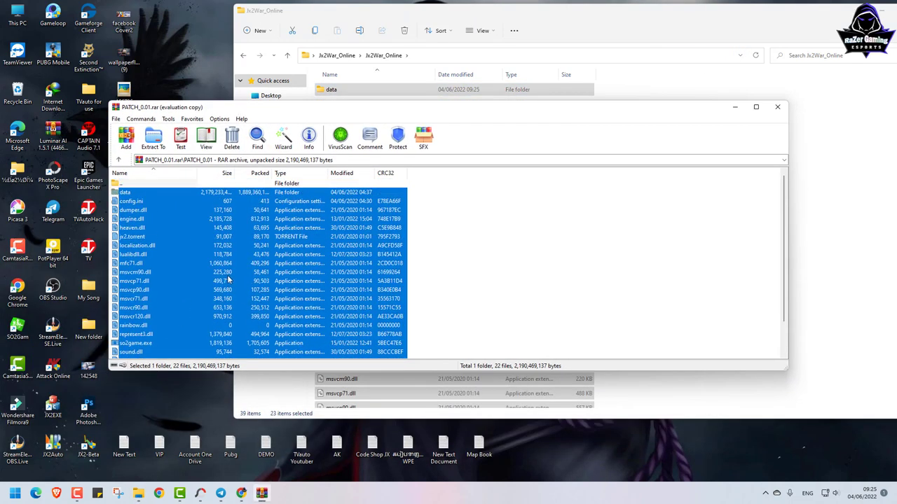
left_click(777, 107)
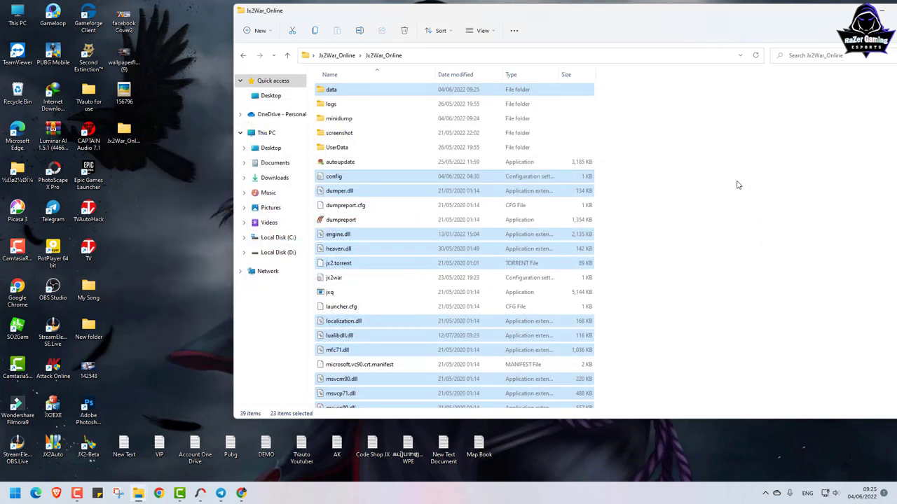
Refresh the patched Jx2War_Online folder and launch the so2game application.
right_click(736, 182)
left_click(749, 221)
right_click(703, 211)
left_click(708, 250)
right_click(691, 227)
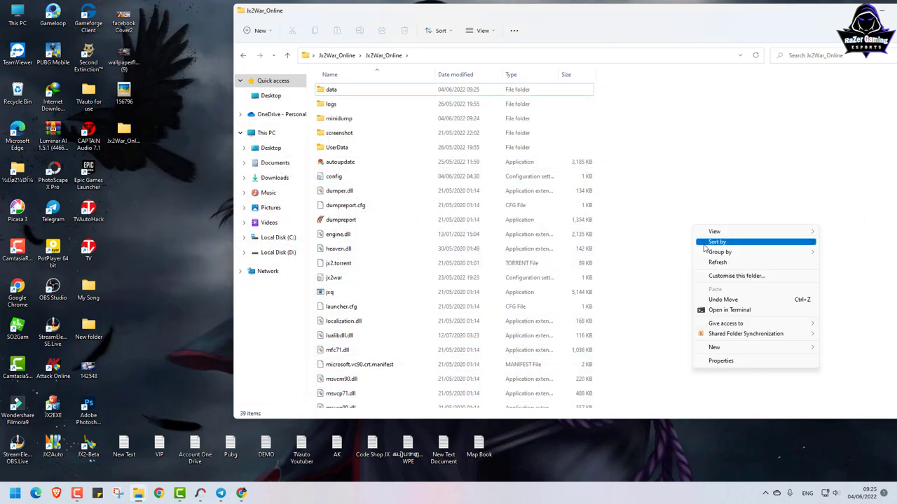
left_click(701, 262)
right_click(678, 239)
left_click(701, 278)
scroll(574, 254, "down", 5)
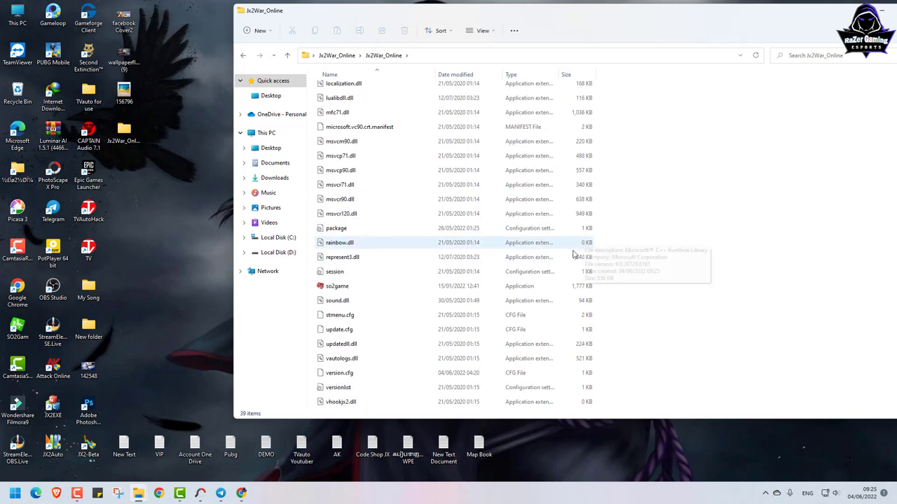
double_click(338, 287)
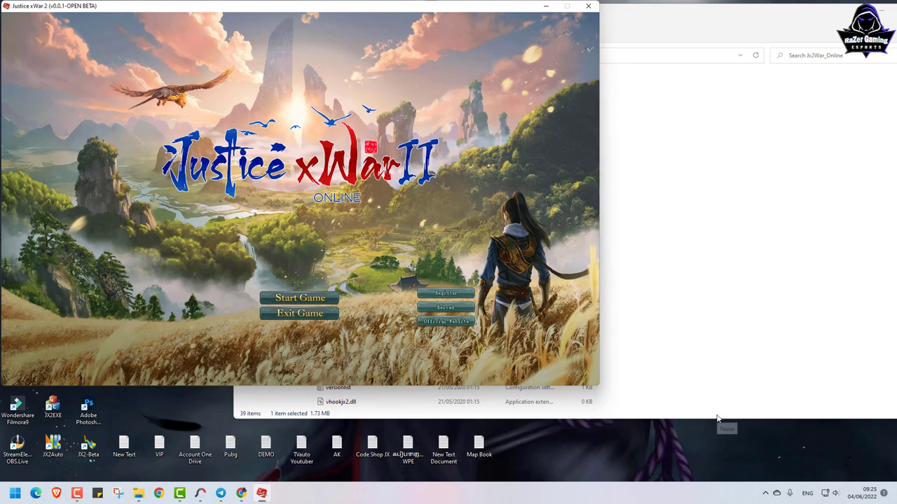
Log in to the Open Beta server with the account name and password, enter the game with the third character, and dismiss the daily guide.
left_click(308, 299)
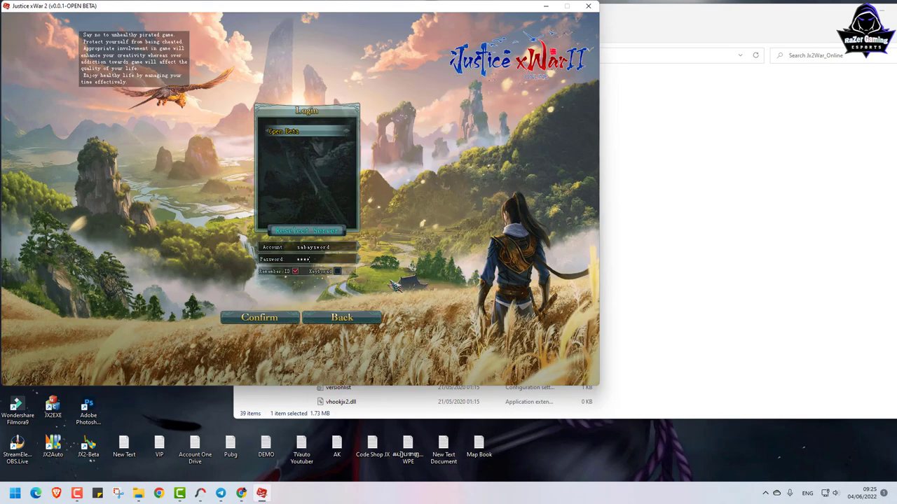
key("Return")
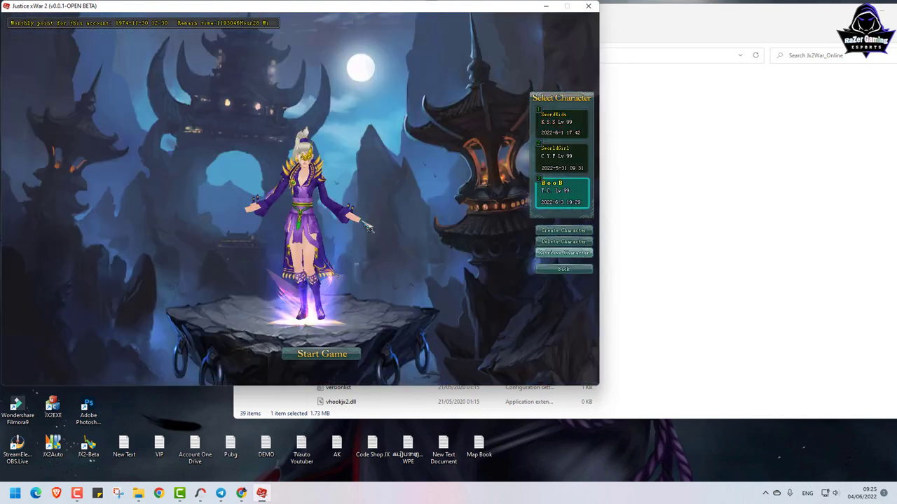
double_click(560, 193)
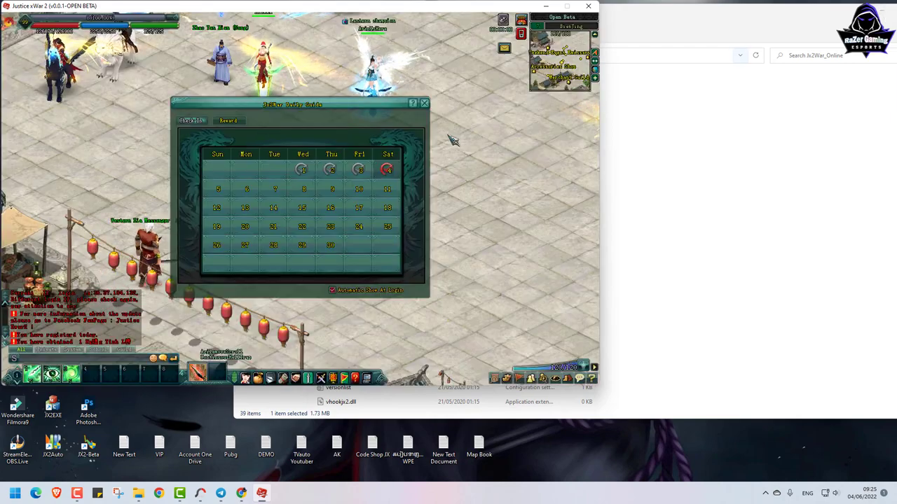
key("Escape")
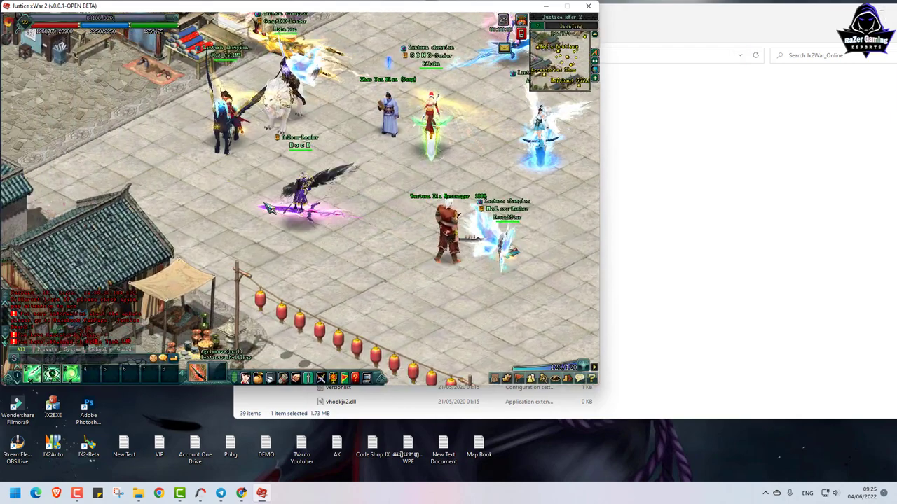
Minimize the open folder windows behind the game, and examine the character's equipped tattoo in the Equipment window.
left_click(779, 24)
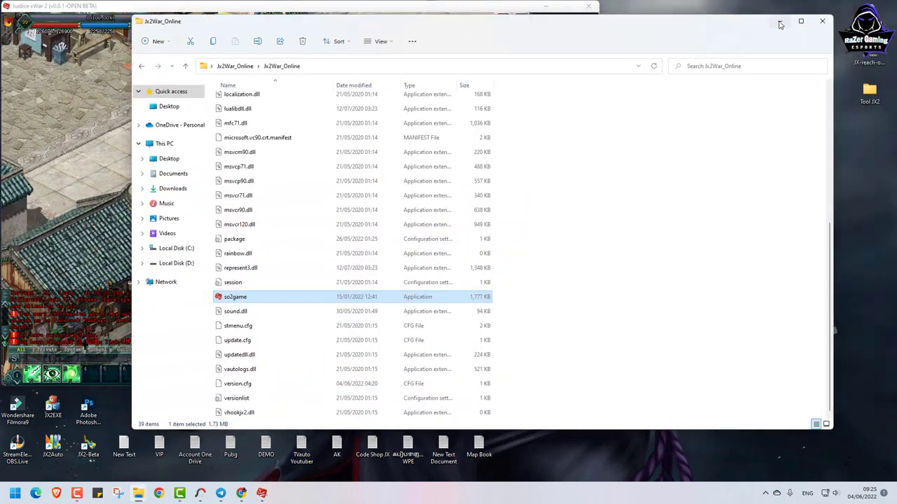
left_click(780, 25)
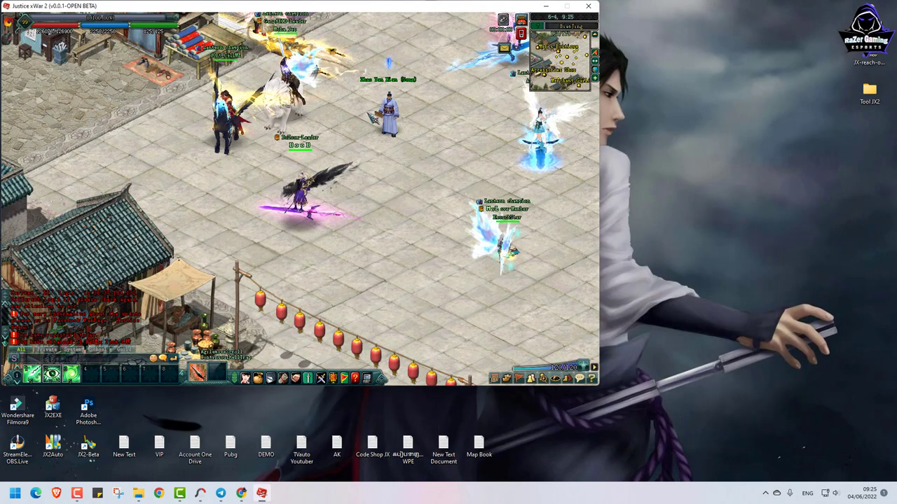
left_click(420, 215)
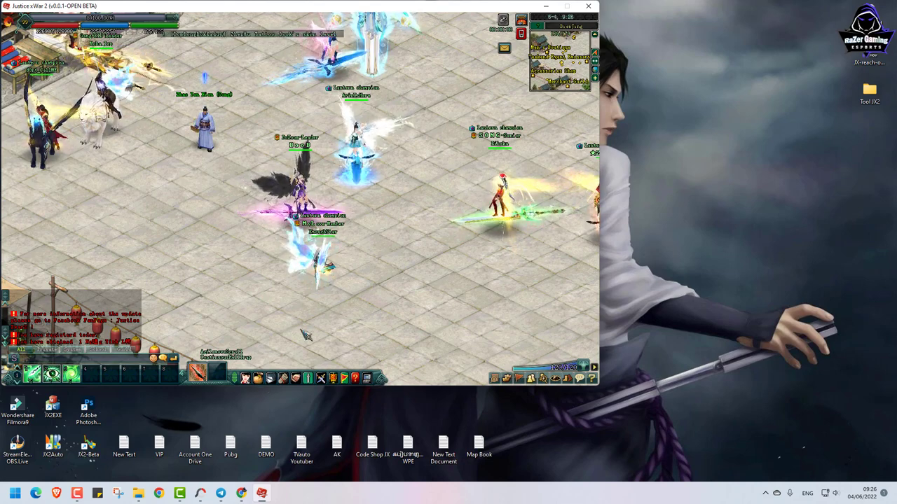
left_click(245, 379)
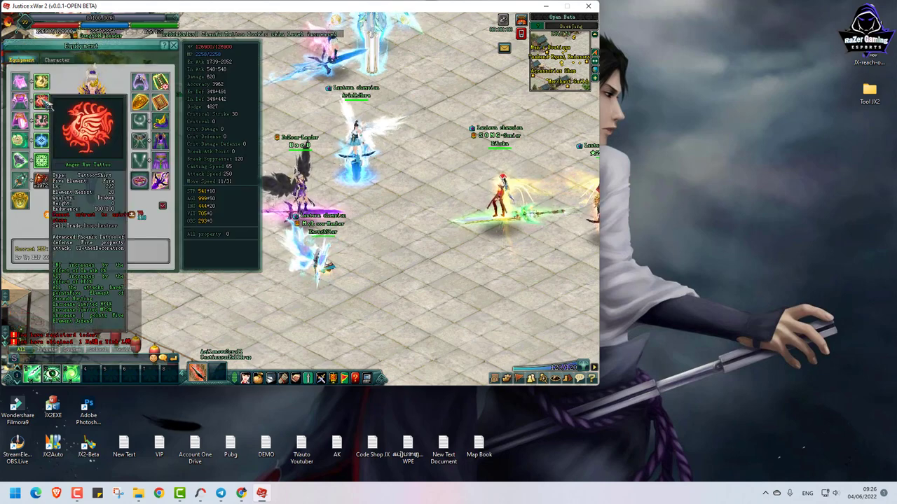